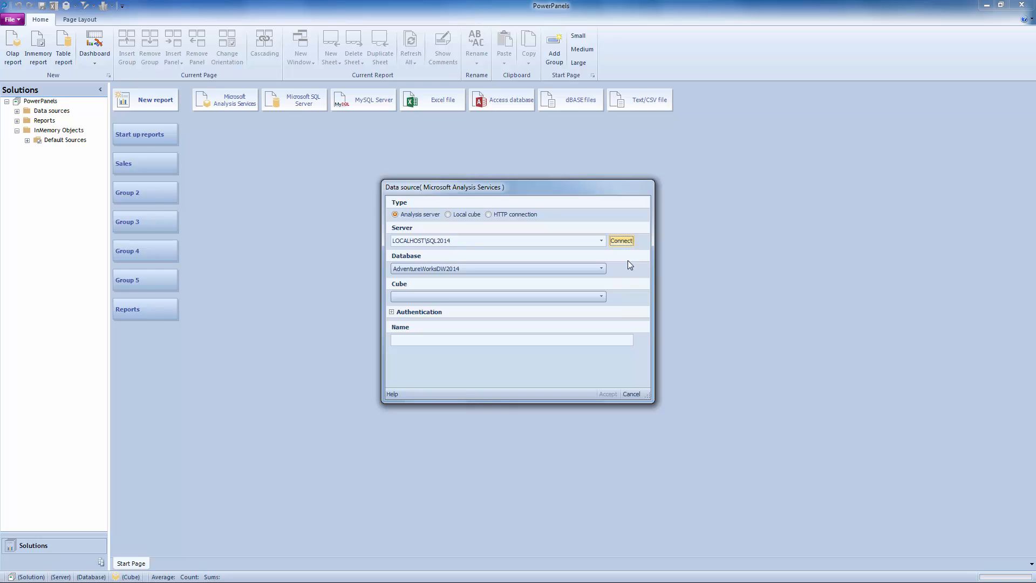
Select the AdventureWorksDW2014 database and the Adventure Works cube for the Analysis Services data source.
{"action": "left_click", "coordinate": [588, 269]}
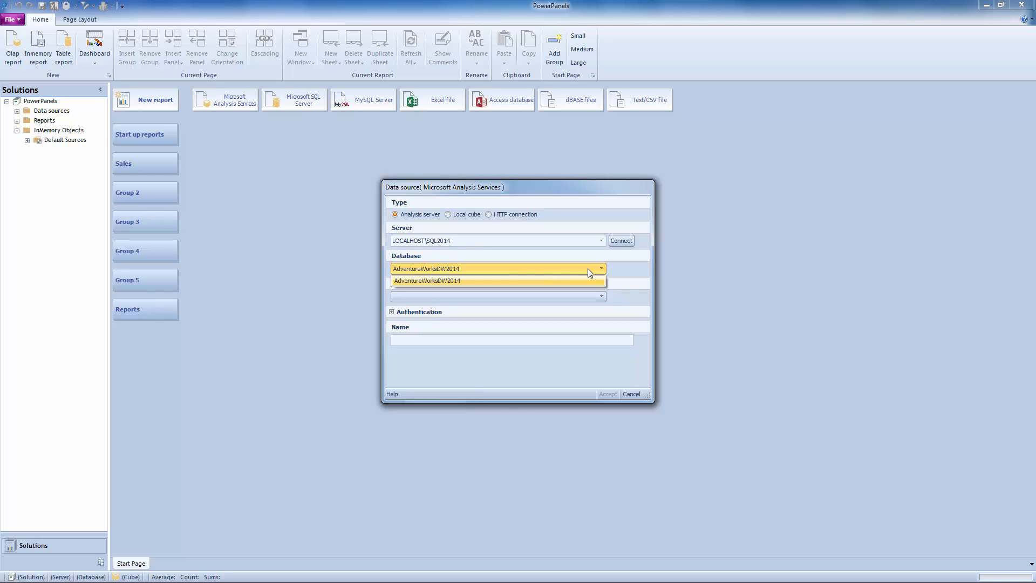
{"action": "left_click", "coordinate": [589, 281]}
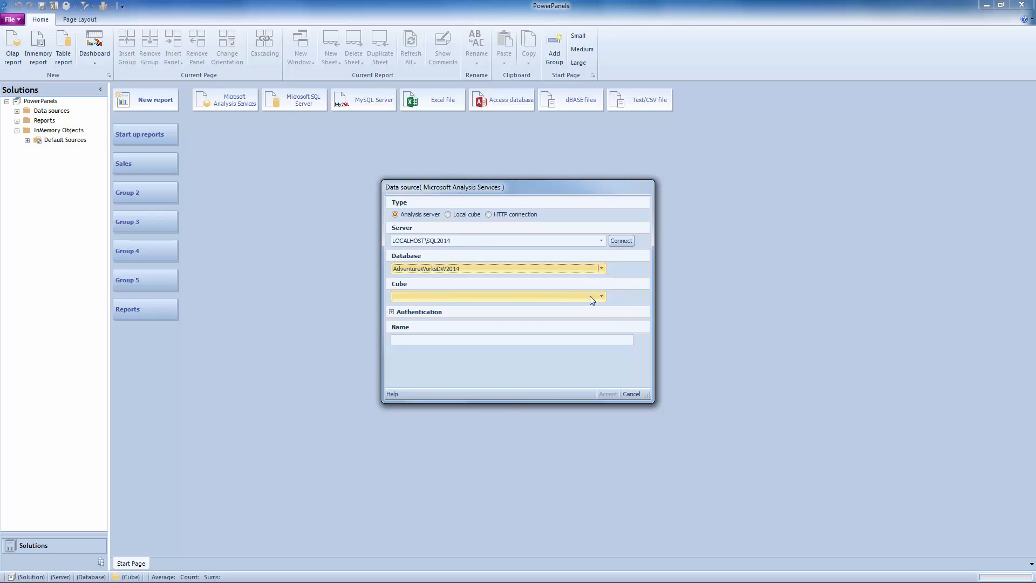
{"action": "left_click", "coordinate": [591, 297]}
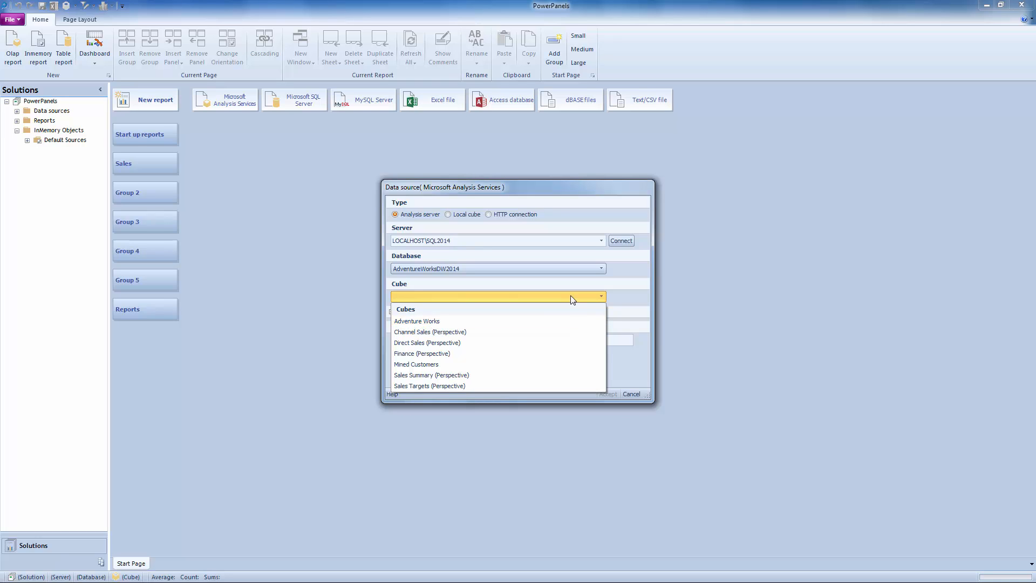
{"action": "left_click", "coordinate": [565, 323]}
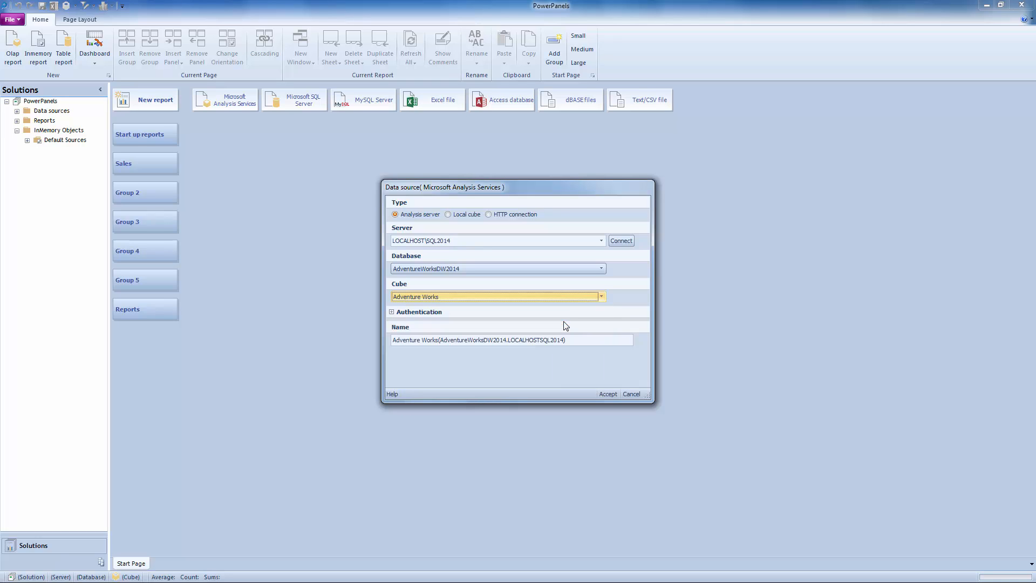
Name the data source Adventure 2014 and accept its settings to start building the report.
{"action": "left_click", "coordinate": [610, 339]}
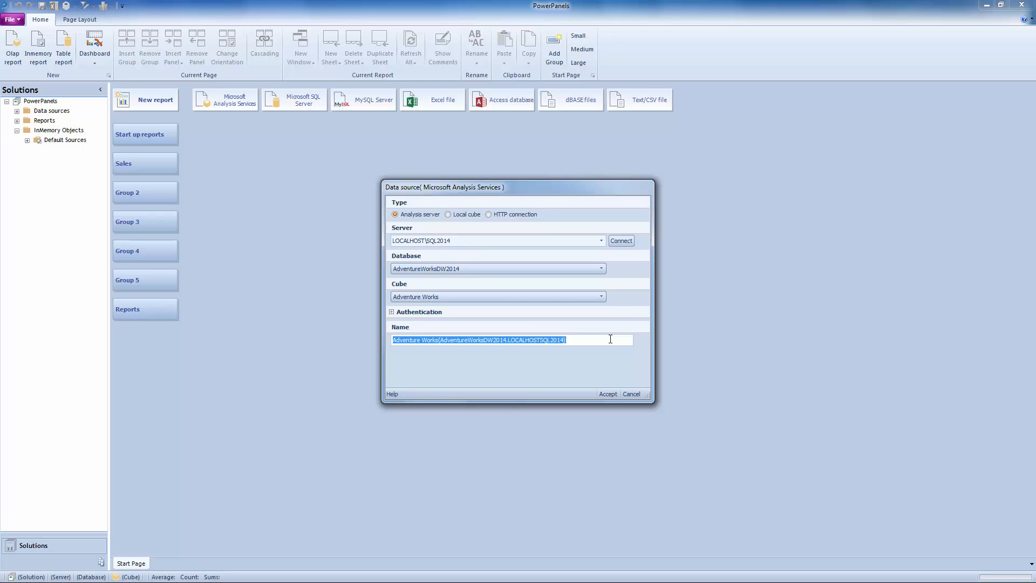
{"action": "type", "text": "Adventure 2012"}
{"action": "key", "text": "BackSpace"}
{"action": "type", "text": "4"}
{"action": "left_click", "coordinate": [604, 395]}
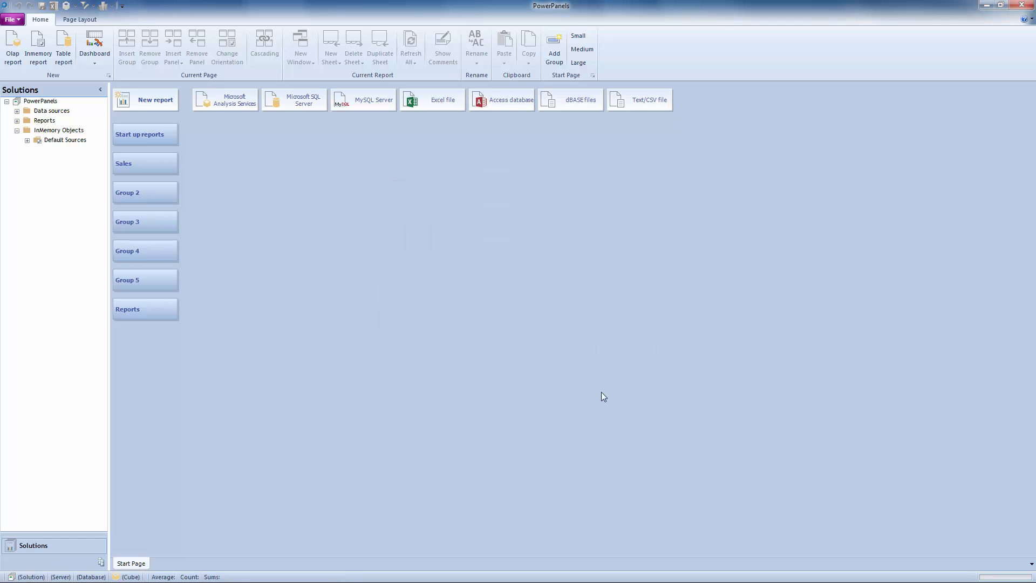
Reposition the OLAP Report Builder window over the start page.
{"action": "left_click_drag", "start_coordinate": [662, 110], "coordinate": [438, 65]}
{"action": "left_click_drag", "start_coordinate": [568, 442], "coordinate": [893, 519]}
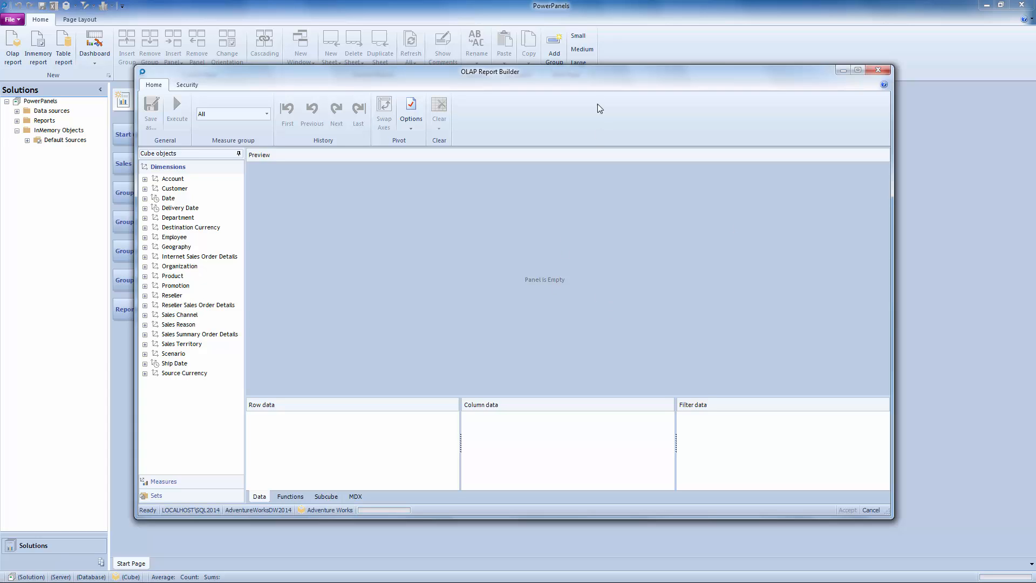
{"action": "left_click_drag", "start_coordinate": [594, 76], "coordinate": [582, 61]}
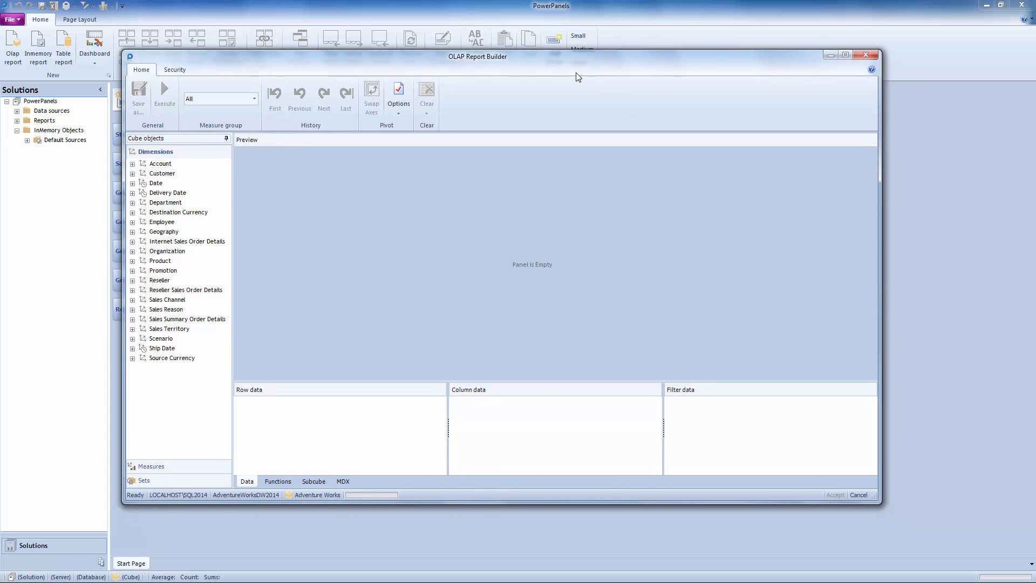
{"action": "left_click_drag", "start_coordinate": [572, 64], "coordinate": [561, 77]}
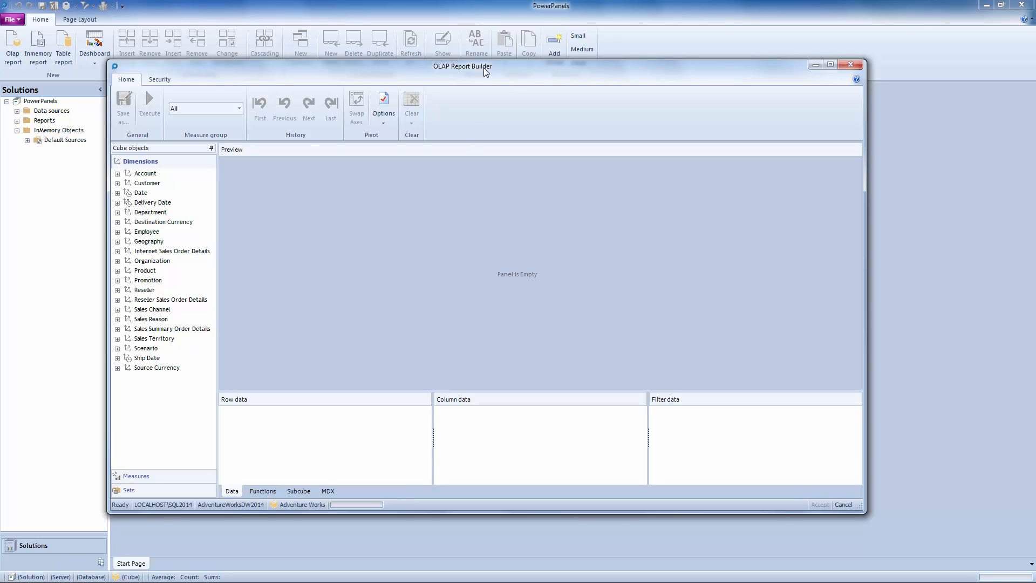
Place the Country attribute from the Customer dimension's Location folder in the row data.
{"action": "left_click", "coordinate": [117, 184]}
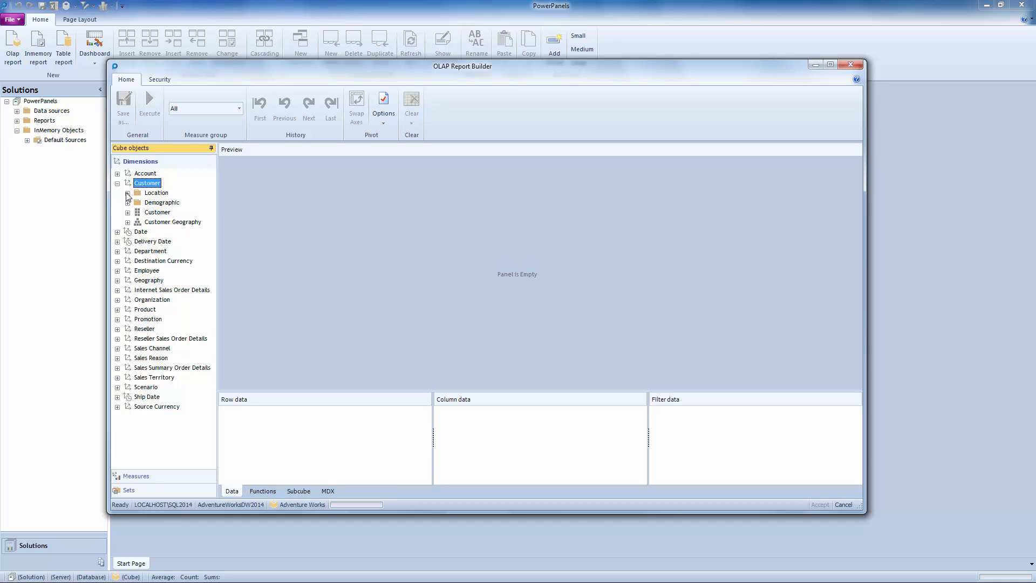
{"action": "left_click", "coordinate": [127, 194]}
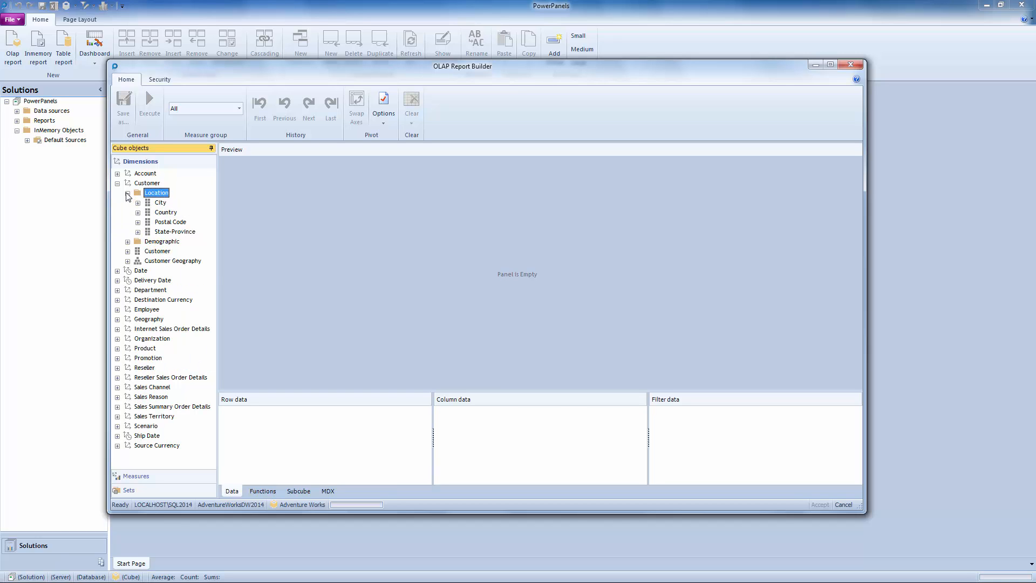
{"action": "left_click", "coordinate": [127, 243]}
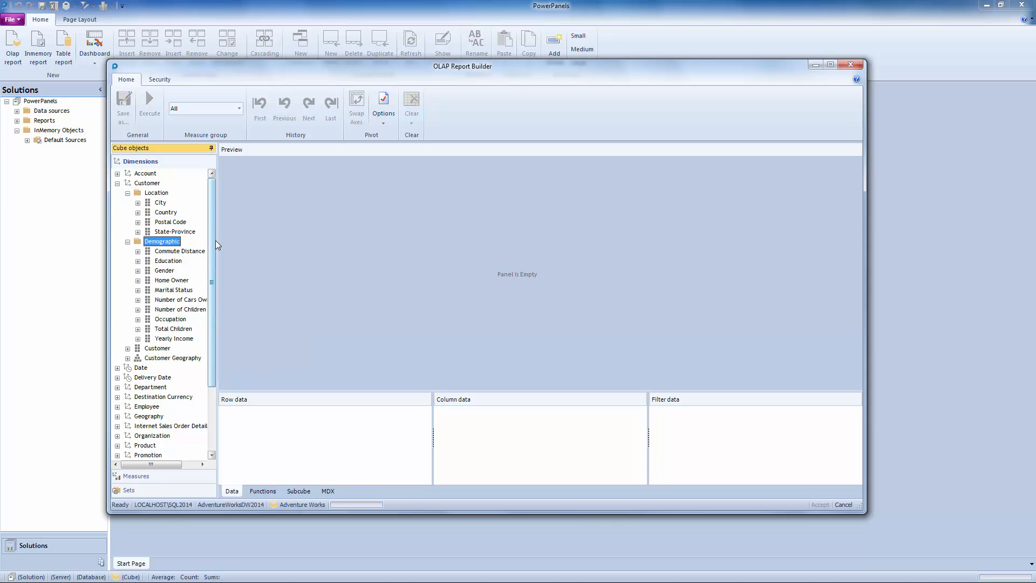
{"action": "mouse_move", "coordinate": [168, 216]}
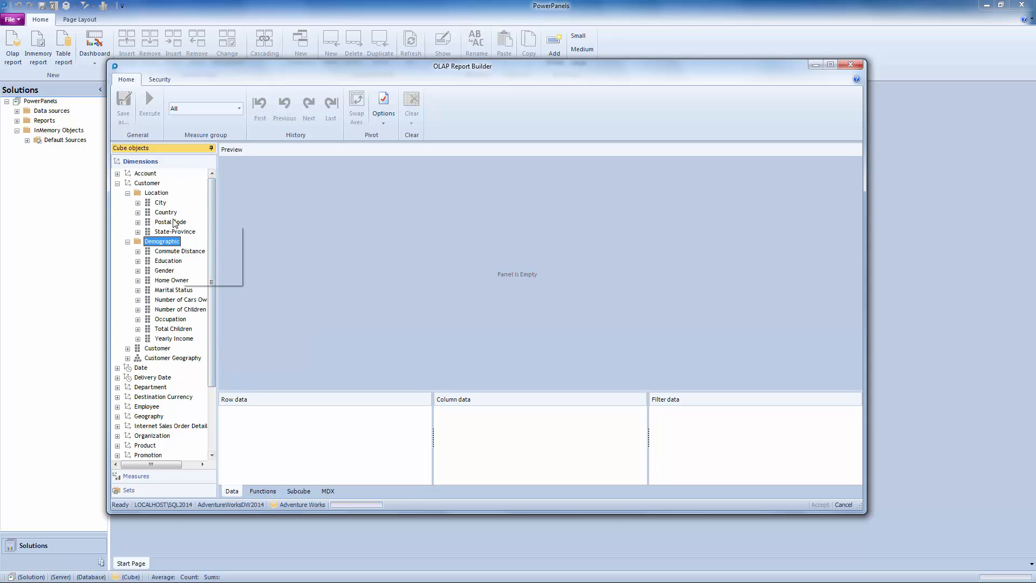
{"action": "left_click", "coordinate": [167, 216]}
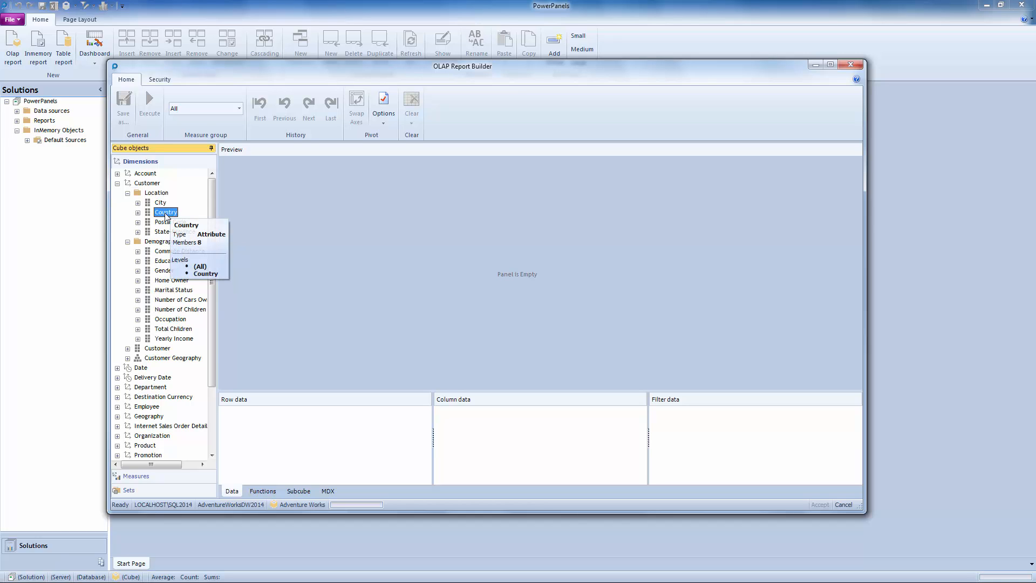
{"action": "left_click_drag", "start_coordinate": [166, 216], "coordinate": [310, 461]}
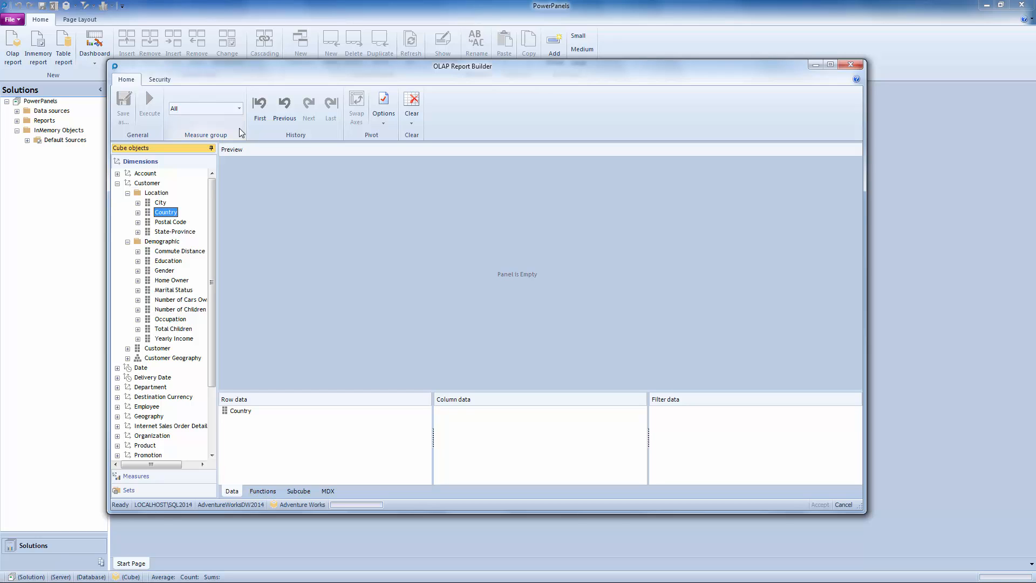
Limit the cube objects to the Internet Sales measure group.
{"action": "left_click", "coordinate": [241, 110]}
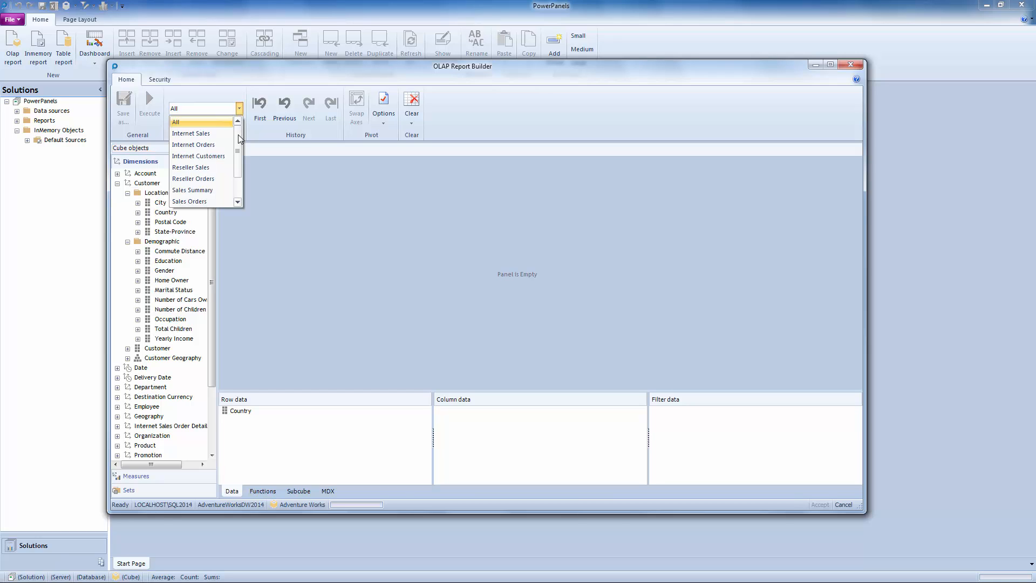
{"action": "mouse_move", "coordinate": [239, 140]}
{"action": "left_mouse_down"}
{"action": "mouse_move", "coordinate": [238, 166]}
{"action": "mouse_move", "coordinate": [238, 137]}
{"action": "left_mouse_up"}
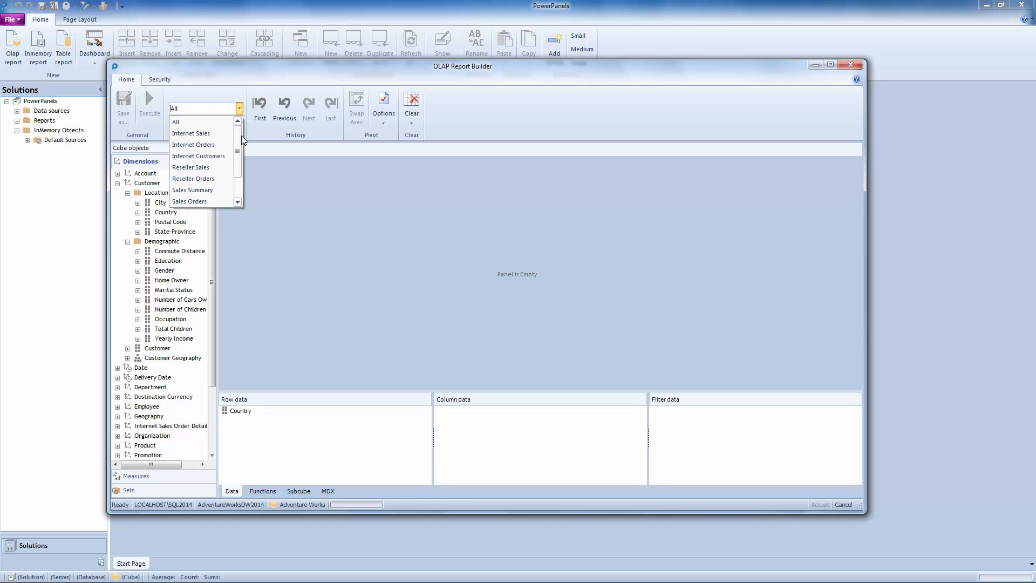
{"action": "left_click", "coordinate": [214, 136]}
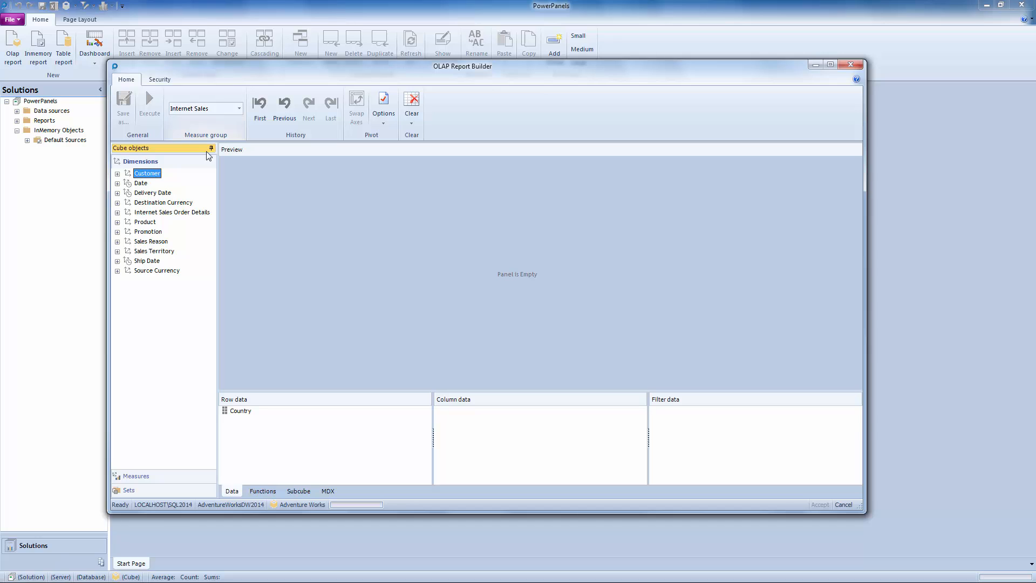
Remove Country from the row data and add it again from the Customer dimension's Location attributes.
{"action": "left_click", "coordinate": [117, 174]}
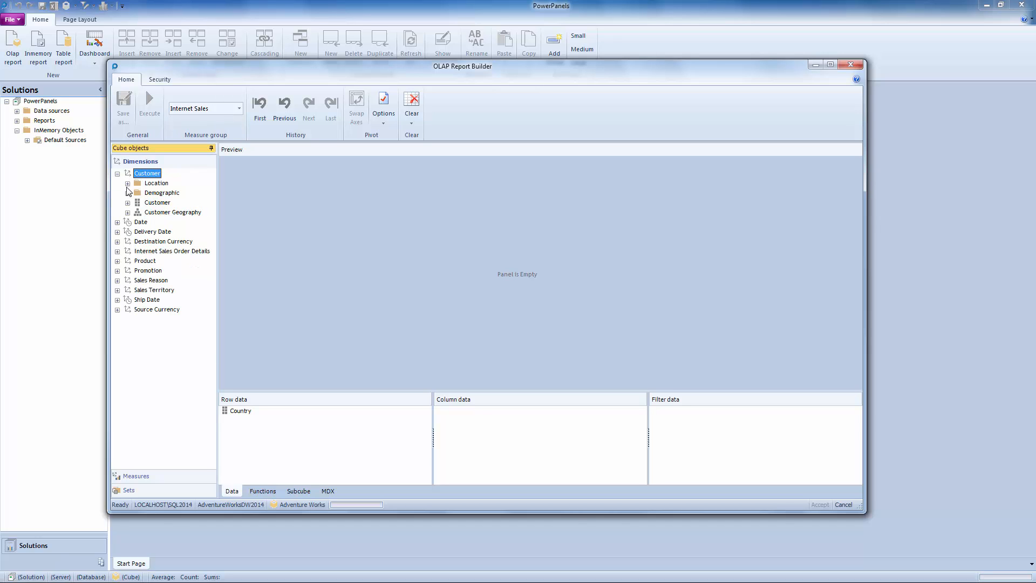
{"action": "left_click", "coordinate": [127, 184]}
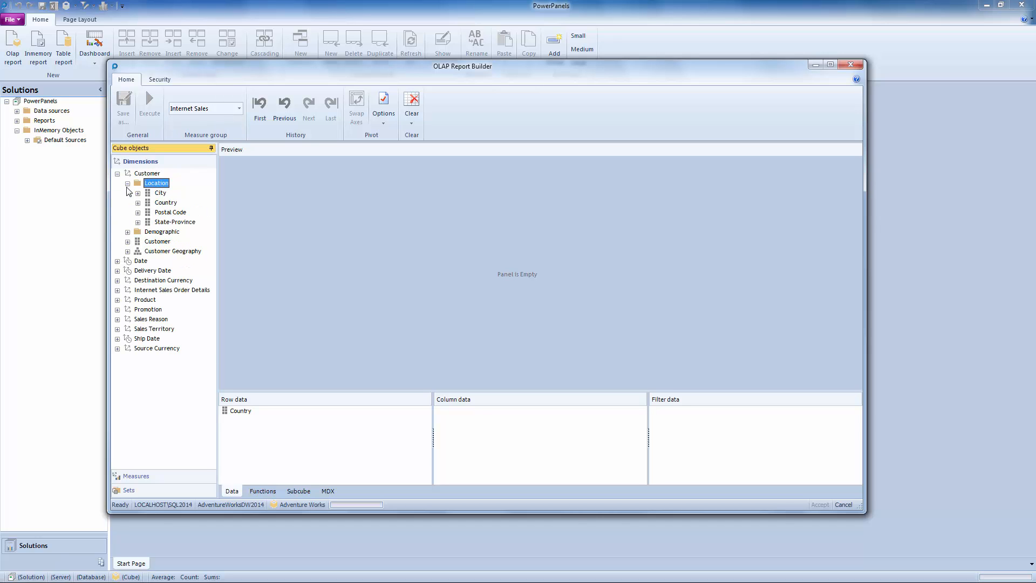
{"action": "left_click", "coordinate": [127, 232]}
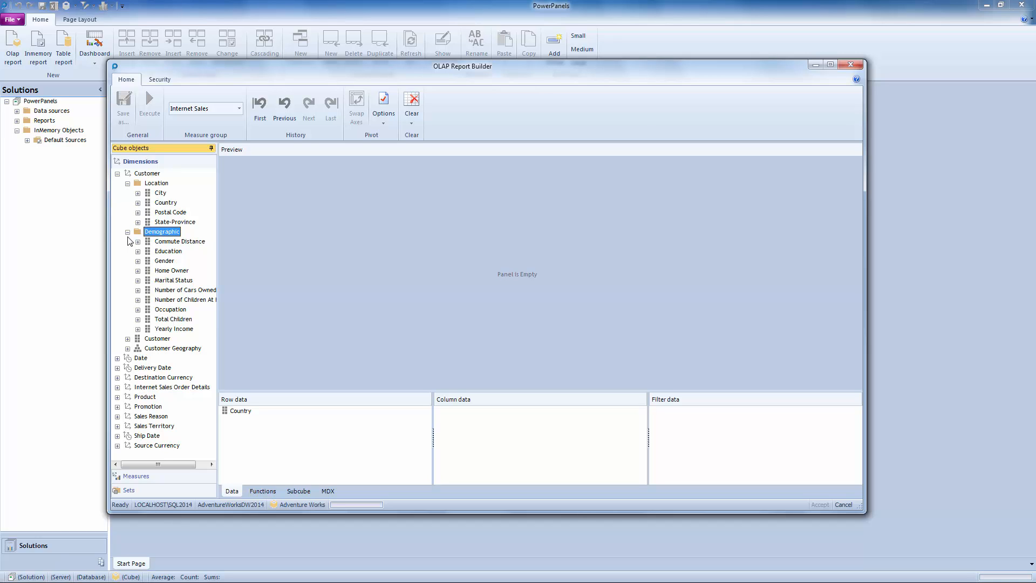
{"action": "left_click", "coordinate": [244, 414]}
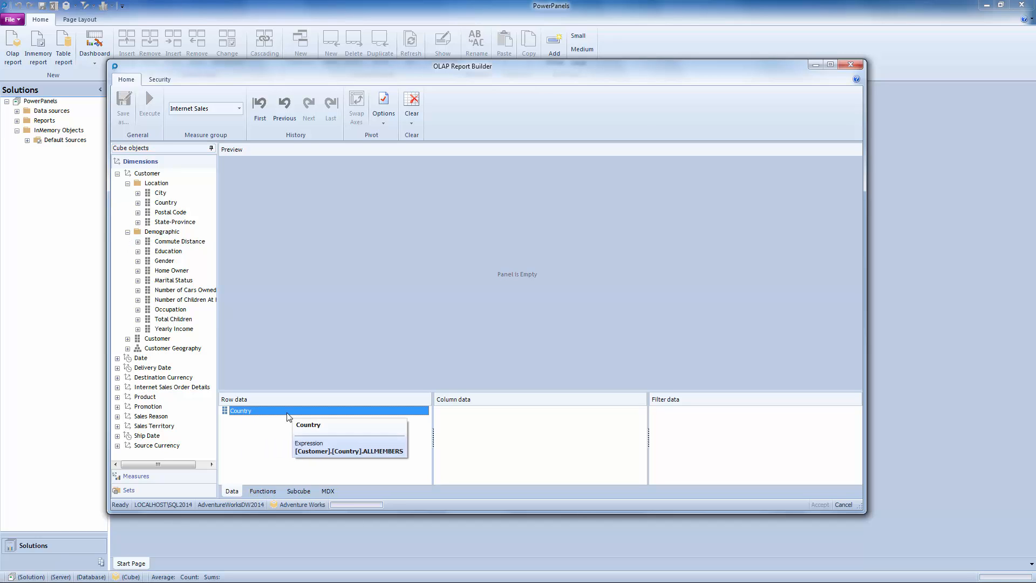
{"action": "key", "text": "Delete"}
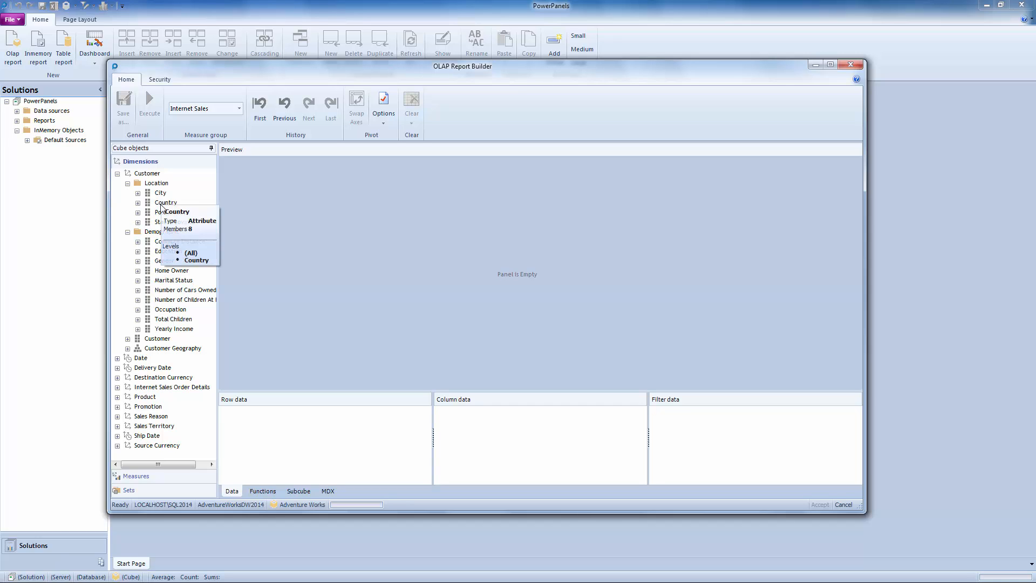
{"action": "mouse_move", "coordinate": [160, 207]}
{"action": "left_click_drag", "start_coordinate": [160, 207], "coordinate": [285, 436]}
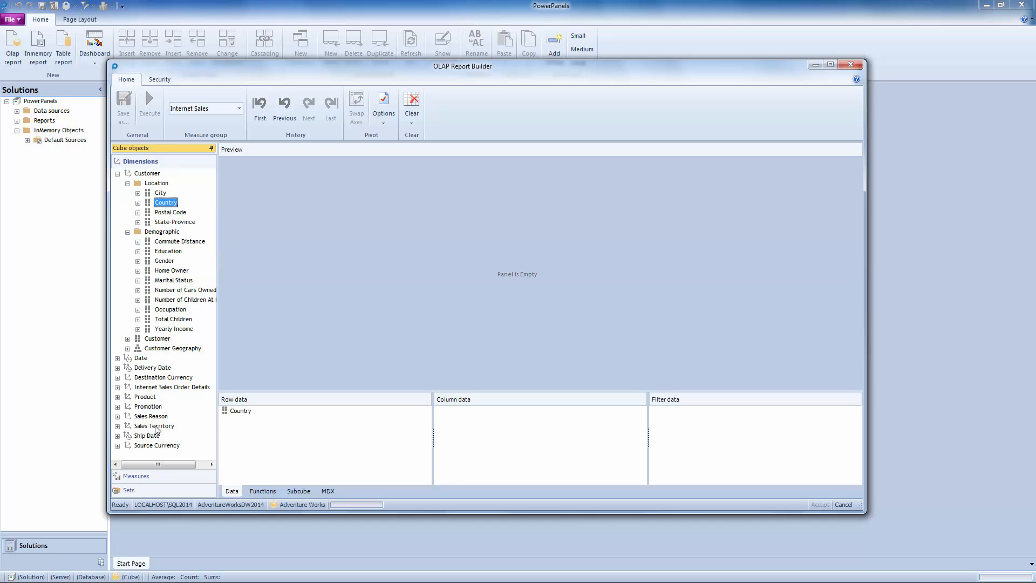
Add the Date.Calendar Year attribute from the Date dimension's Calendar folder to the column data.
{"action": "left_click", "coordinate": [118, 358]}
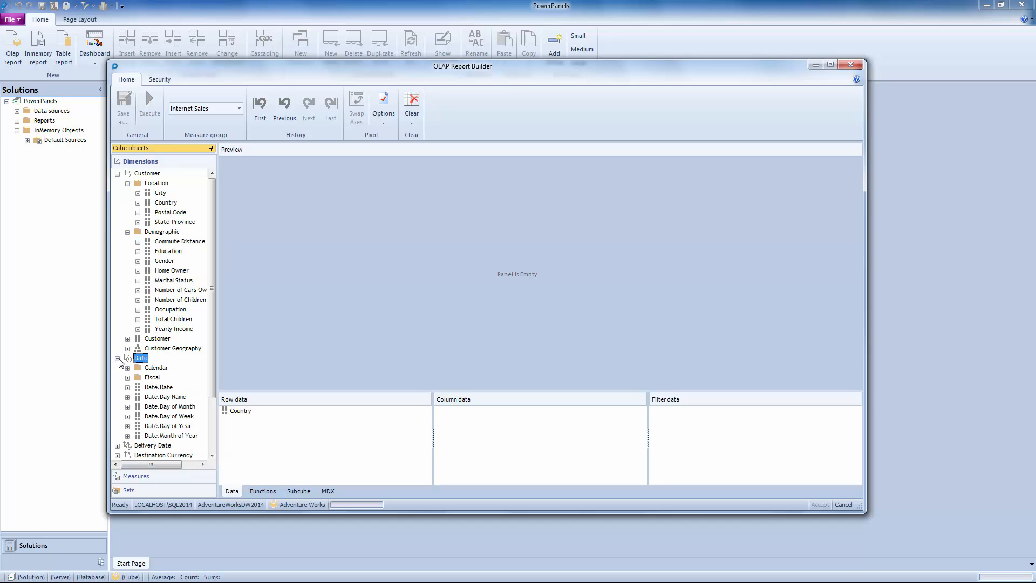
{"action": "left_click", "coordinate": [129, 369]}
{"action": "left_click_drag", "start_coordinate": [214, 355], "coordinate": [216, 386]}
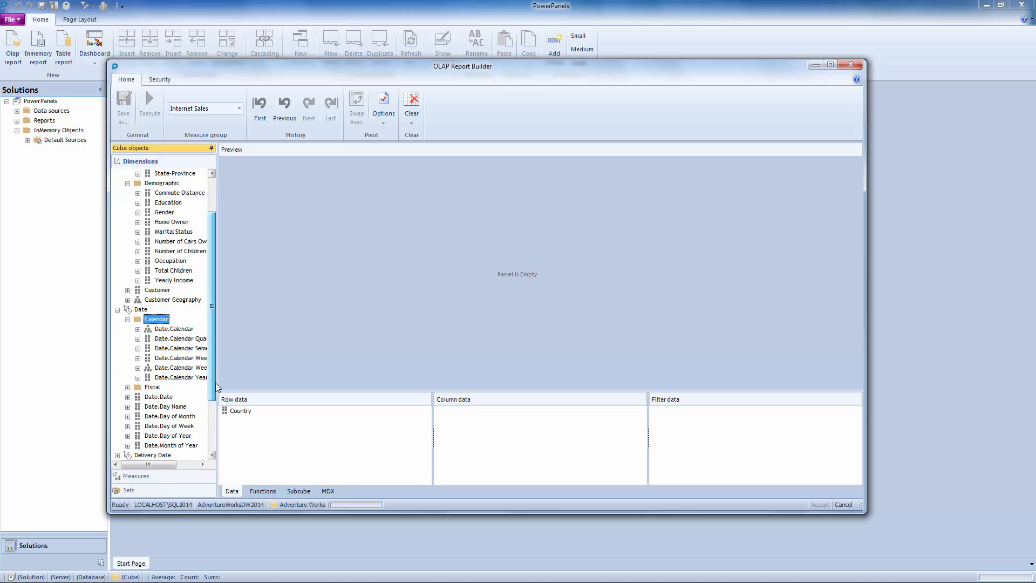
{"action": "mouse_move", "coordinate": [165, 466]}
{"action": "left_mouse_down"}
{"action": "mouse_move", "coordinate": [187, 470]}
{"action": "mouse_move", "coordinate": [171, 467]}
{"action": "left_mouse_up"}
{"action": "left_click_drag", "start_coordinate": [204, 376], "coordinate": [459, 436]}
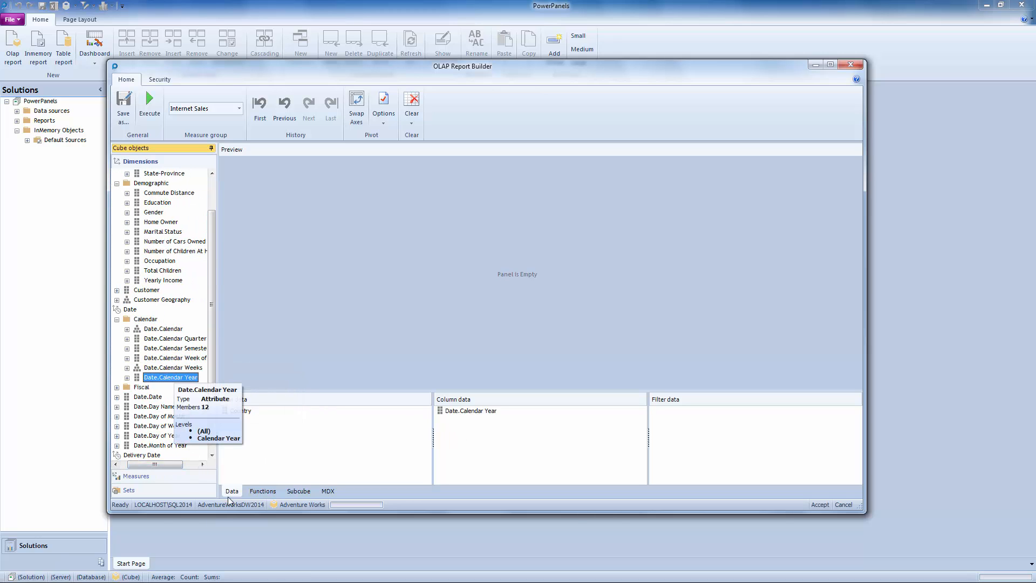
Add the Internet Sales Amount measure to the filter data.
{"action": "left_click", "coordinate": [141, 477]}
{"action": "left_click", "coordinate": [117, 188]}
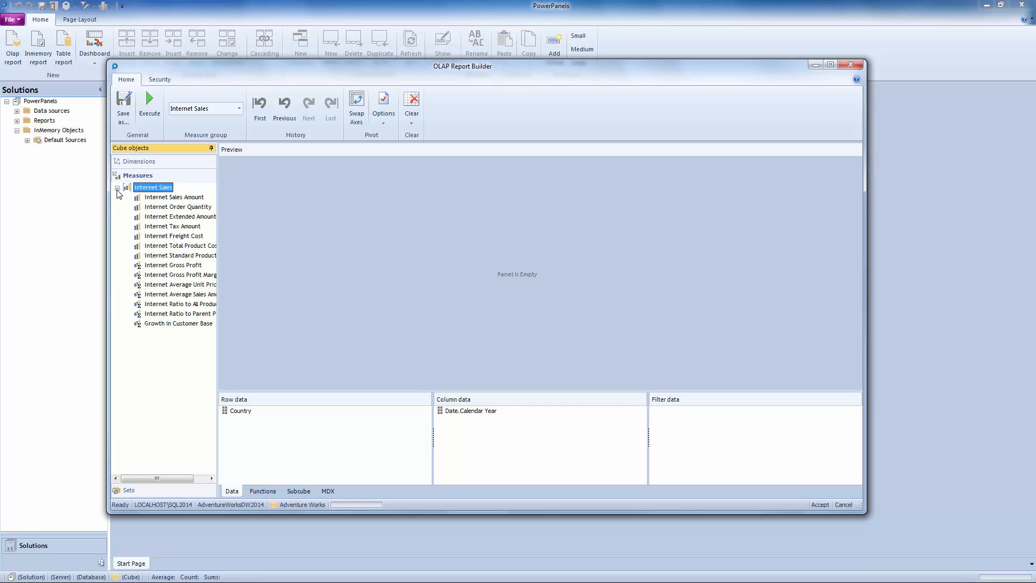
{"action": "left_click_drag", "start_coordinate": [174, 198], "coordinate": [753, 440]}
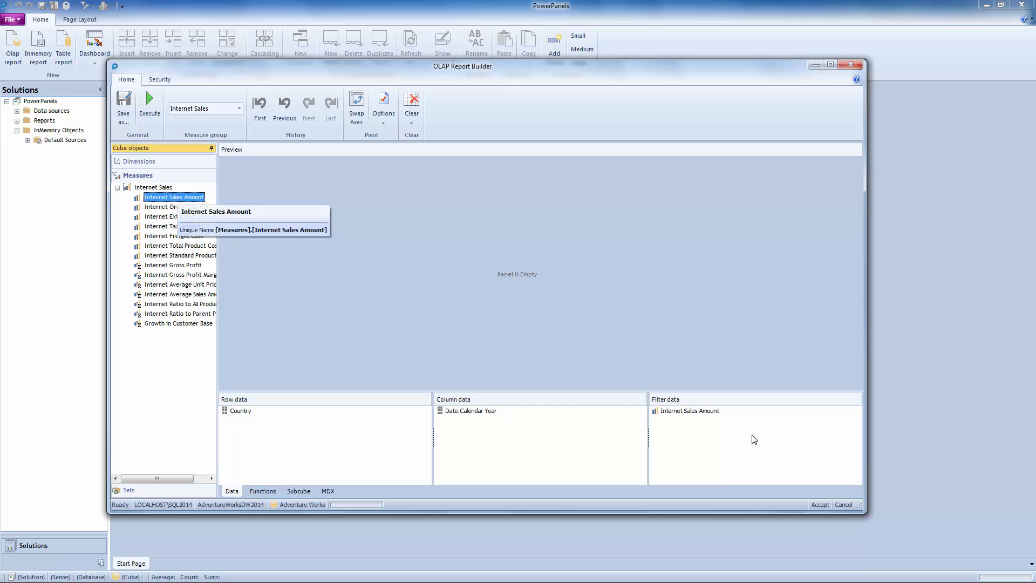
Add the Bikes member of the Product dimension's Category attribute to the filter data.
{"action": "left_click", "coordinate": [162, 164]}
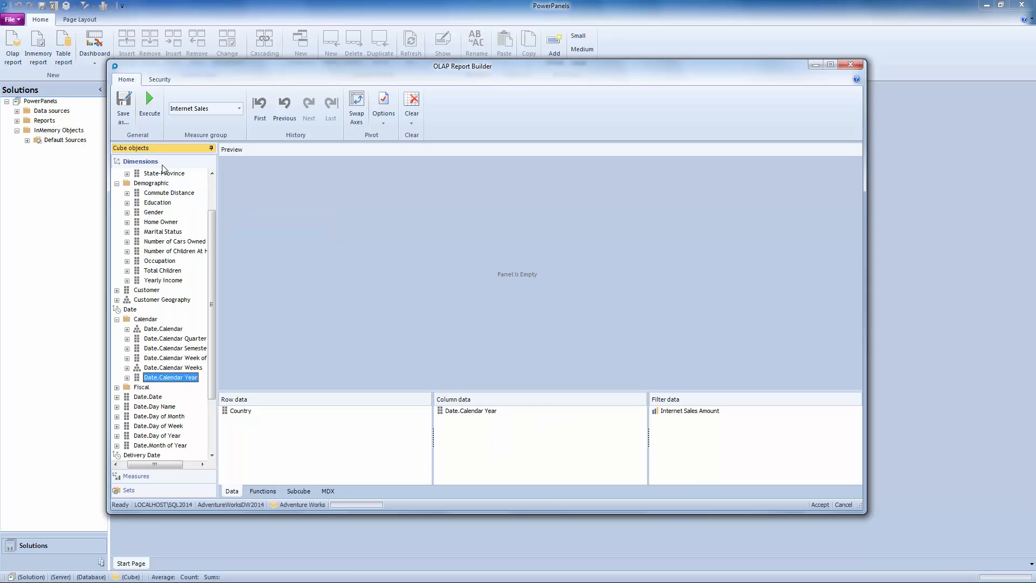
{"action": "scroll", "coordinate": [215, 202], "scroll_direction": "up", "scroll_amount": 2}
{"action": "left_click", "coordinate": [117, 184]}
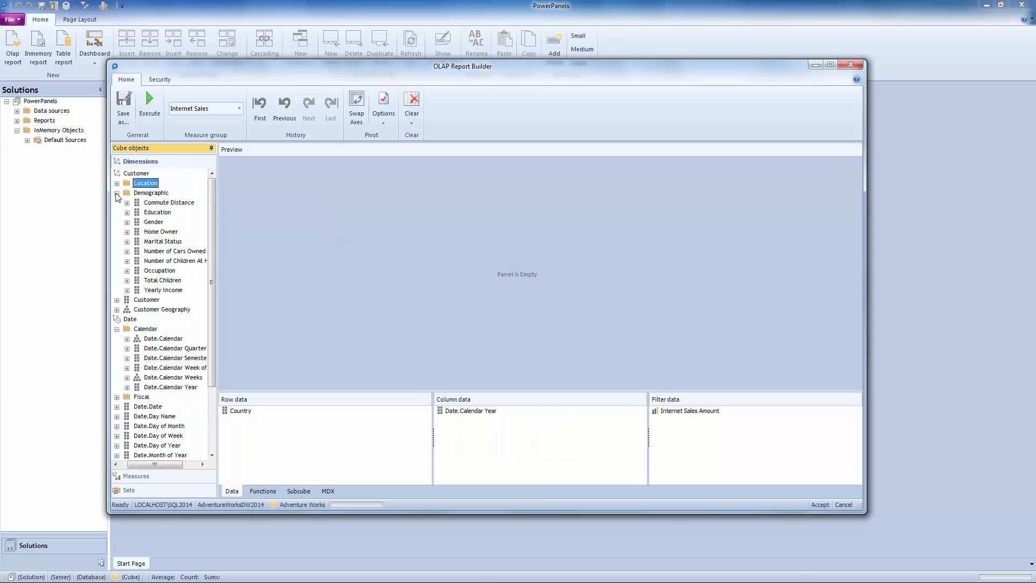
{"action": "left_click", "coordinate": [116, 193]}
{"action": "left_click", "coordinate": [117, 231]}
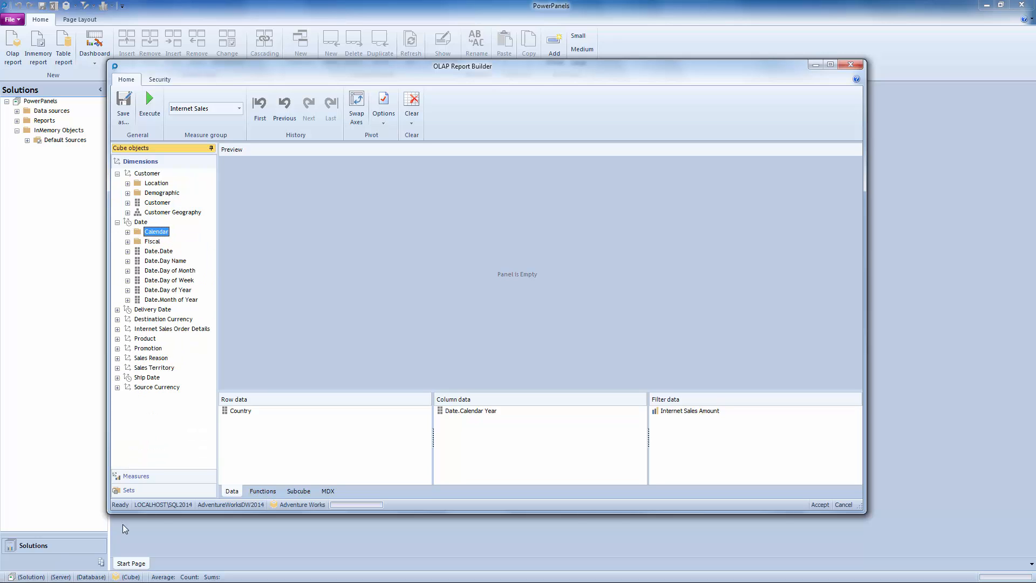
{"action": "left_click", "coordinate": [117, 174]}
{"action": "left_click", "coordinate": [118, 184]}
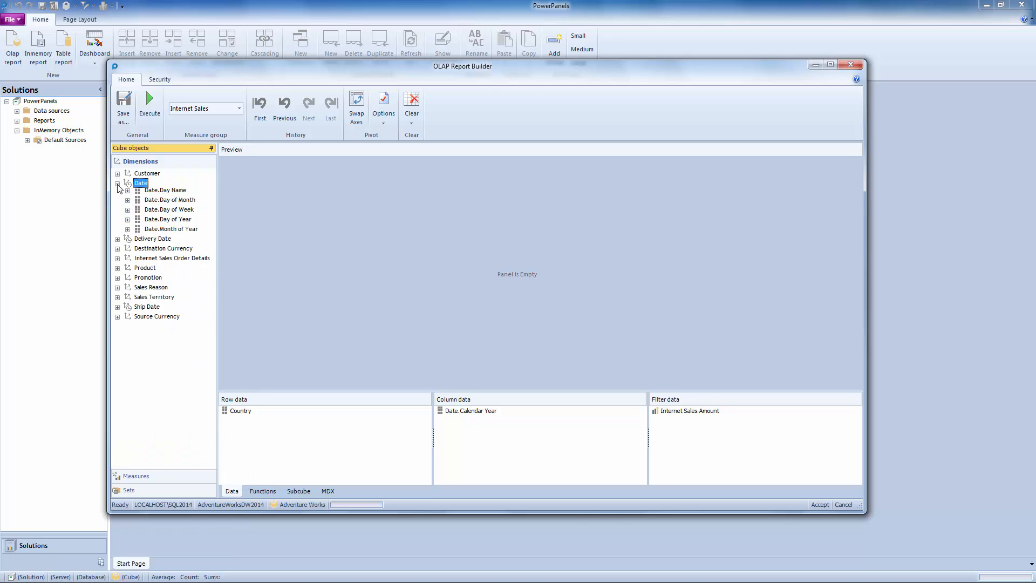
{"action": "left_click", "coordinate": [117, 222]}
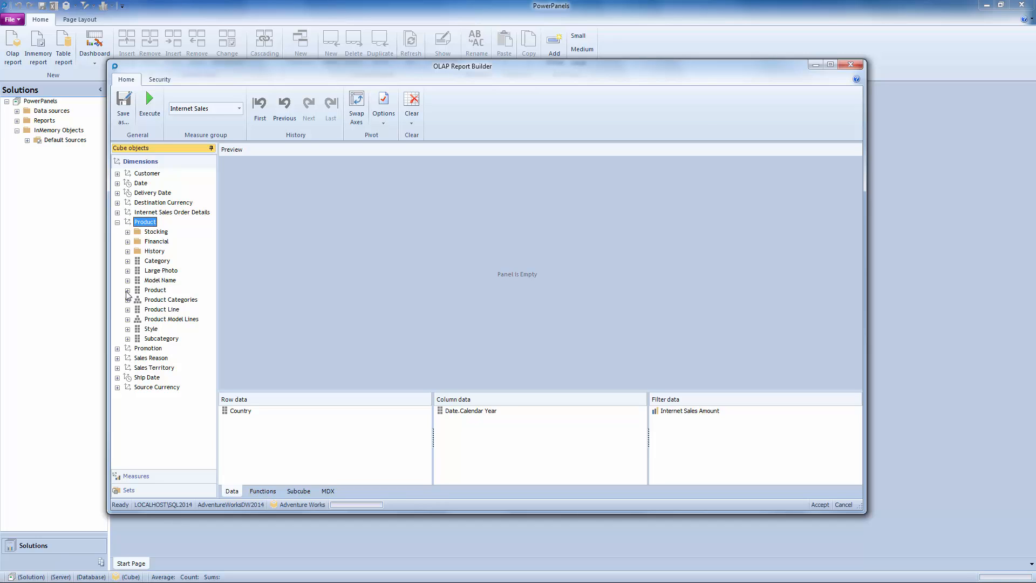
{"action": "left_click", "coordinate": [127, 260]}
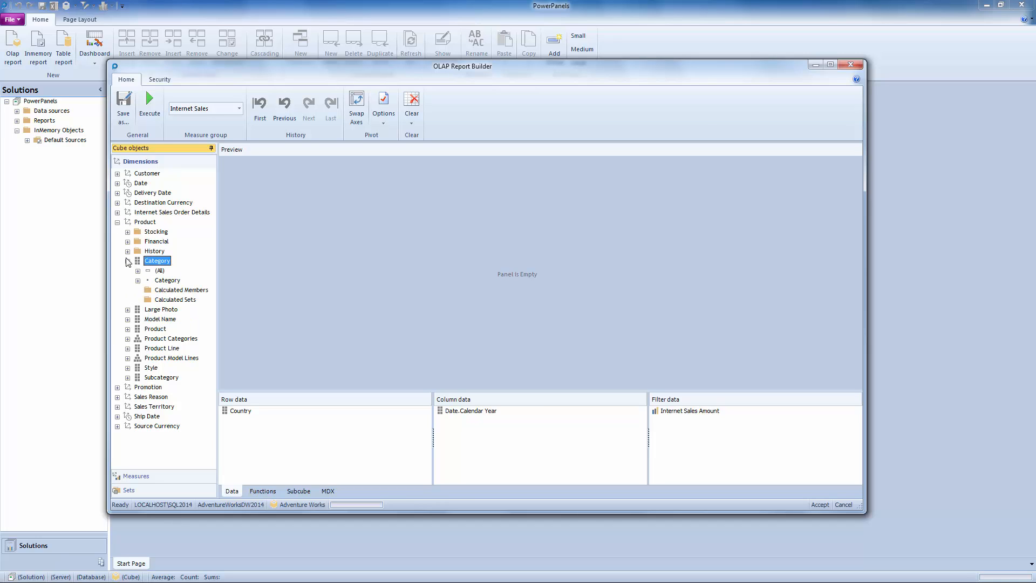
{"action": "left_click", "coordinate": [138, 280]}
{"action": "left_click_drag", "start_coordinate": [172, 300], "coordinate": [779, 475]}
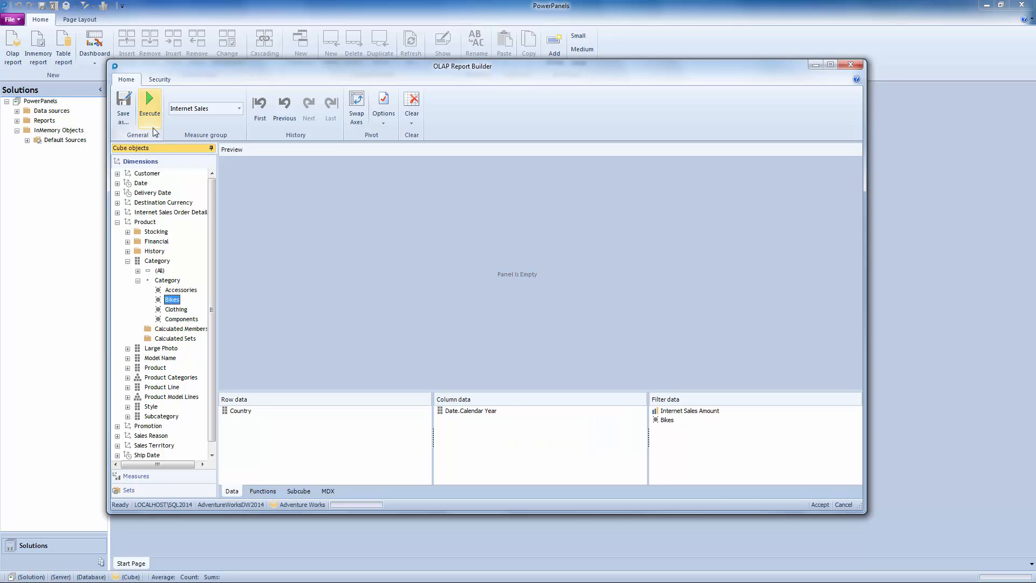
Execute the report query to preview its results and accept the report.
{"action": "left_click", "coordinate": [151, 103]}
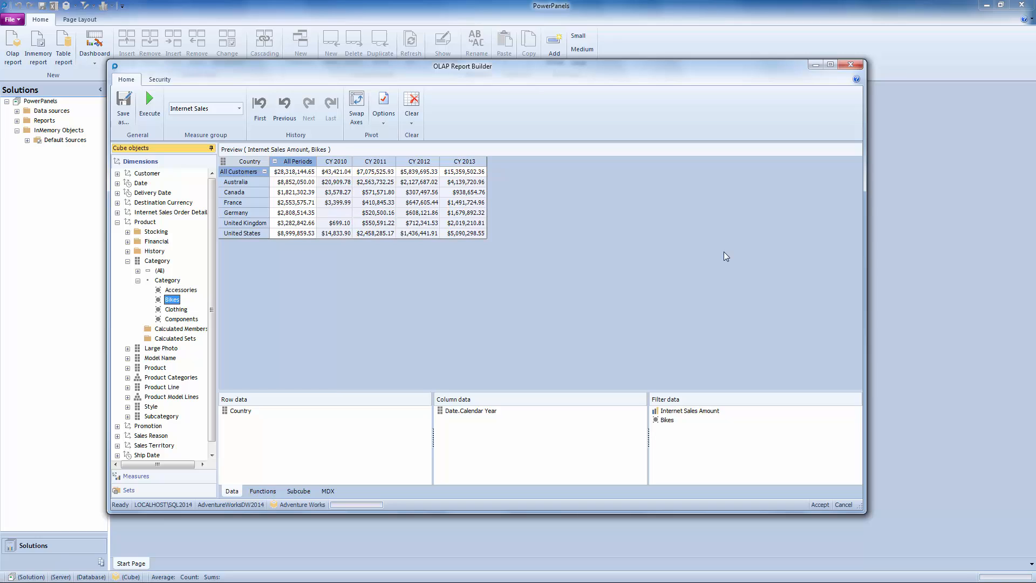
{"action": "left_click", "coordinate": [819, 504]}
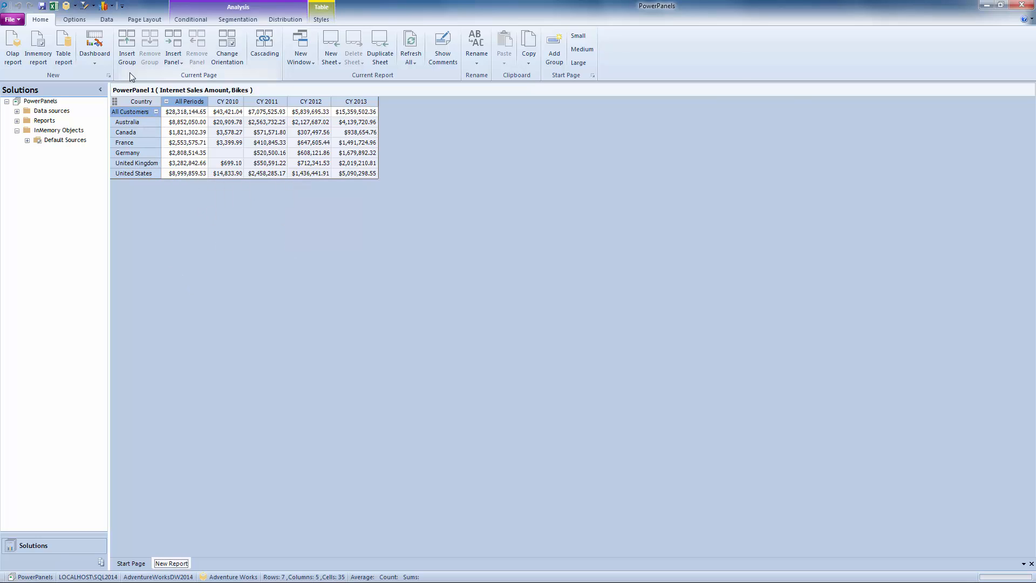
Insert two groups below the report panel and add a second panel to each of the top two groups.
{"action": "left_click", "coordinate": [125, 54]}
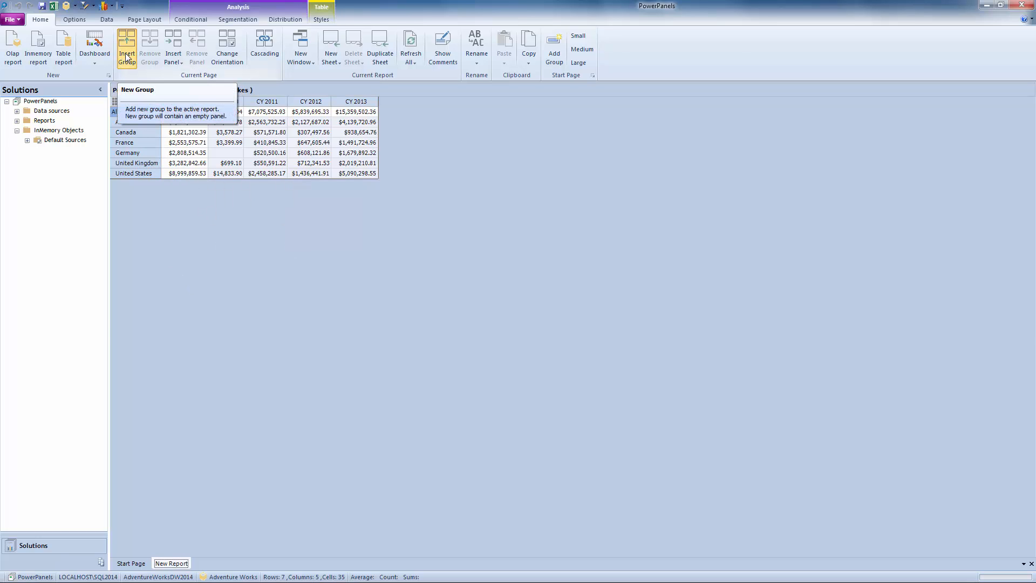
{"action": "left_click", "coordinate": [129, 49]}
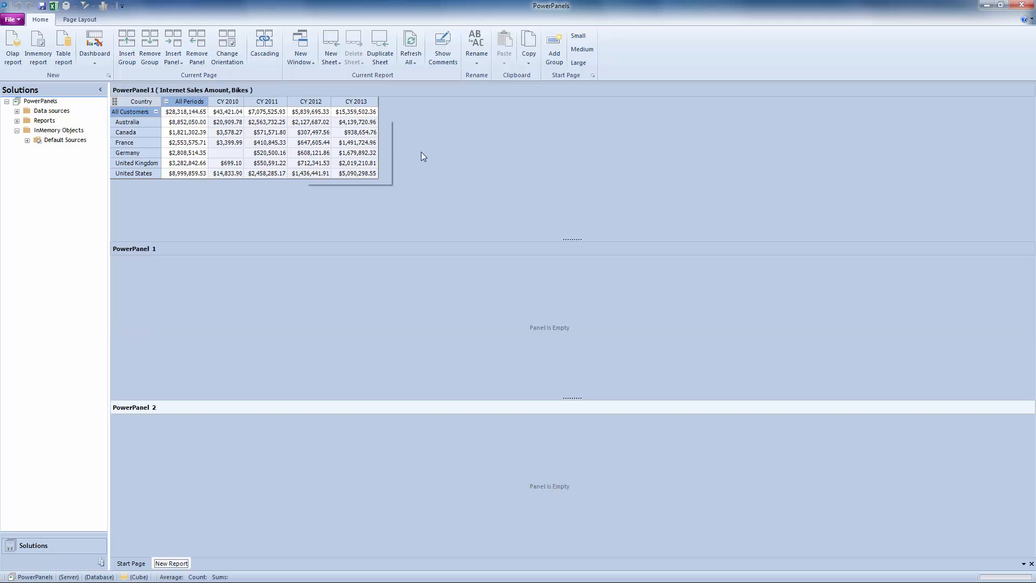
{"action": "left_click", "coordinate": [341, 87]}
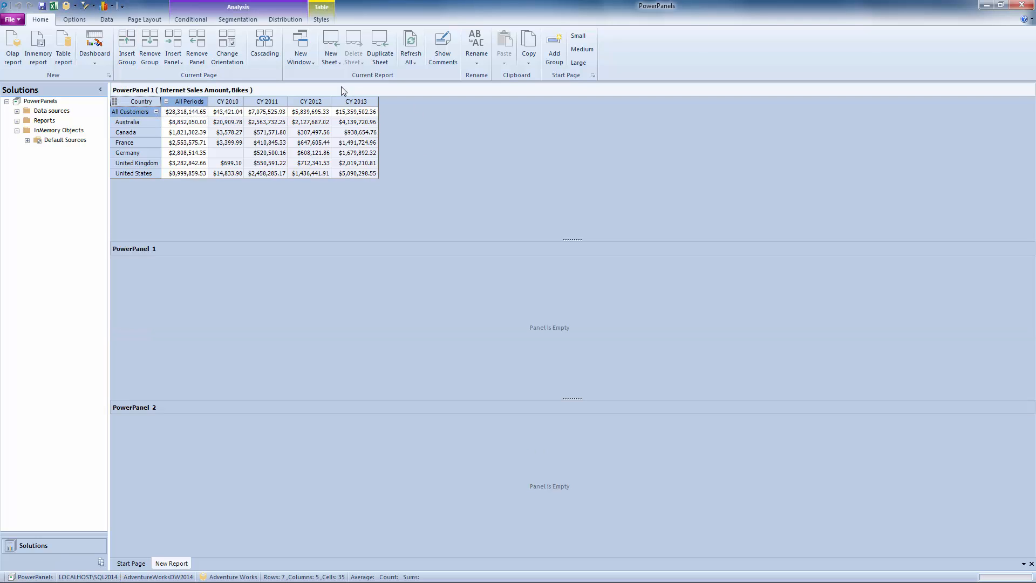
{"action": "left_click", "coordinate": [172, 44]}
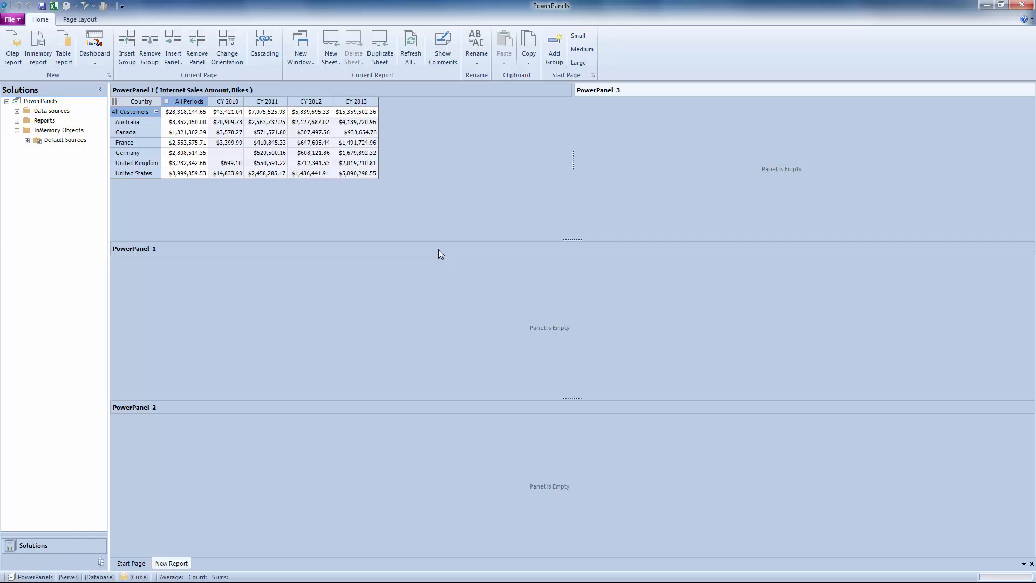
{"action": "left_click", "coordinate": [439, 249]}
{"action": "left_click", "coordinate": [180, 43]}
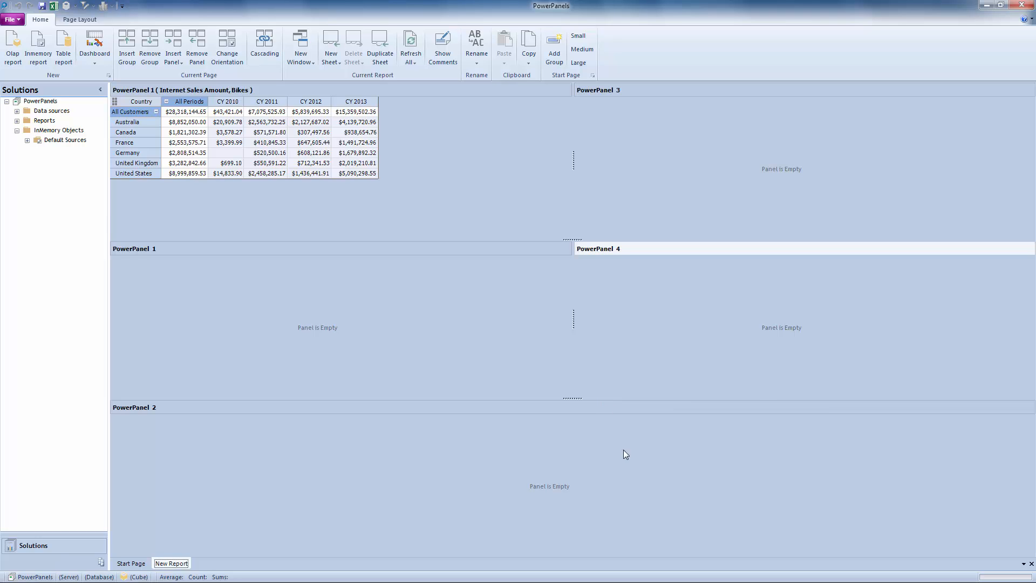
Copy the Internet Sales Amount, Bikes panel into the empty PowerPanel 3 and shift their divider closer to the original table.
{"action": "left_click", "coordinate": [236, 90]}
{"action": "right_click", "coordinate": [236, 90]}
{"action": "left_click", "coordinate": [258, 98]}
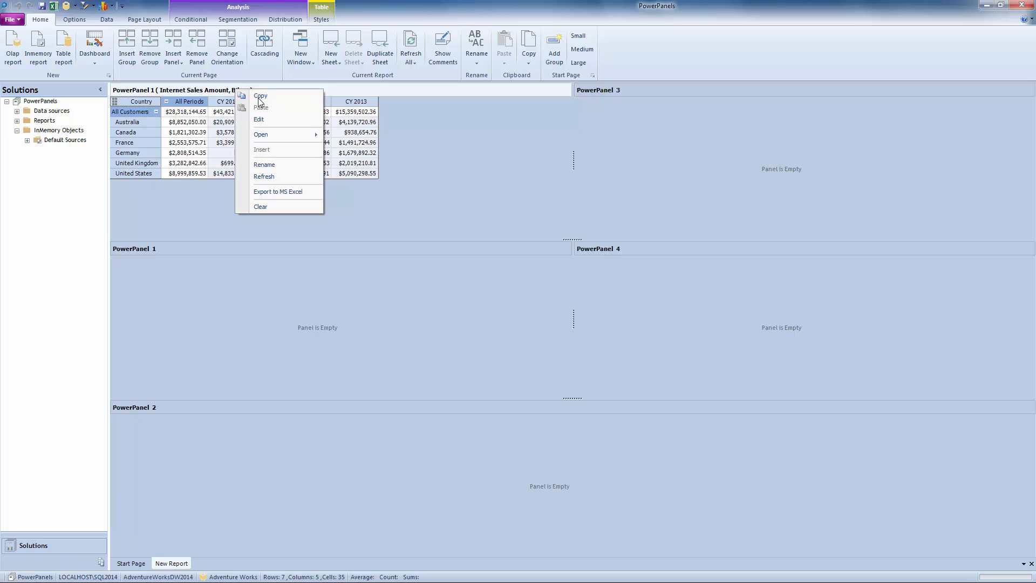
{"action": "right_click", "coordinate": [637, 89]}
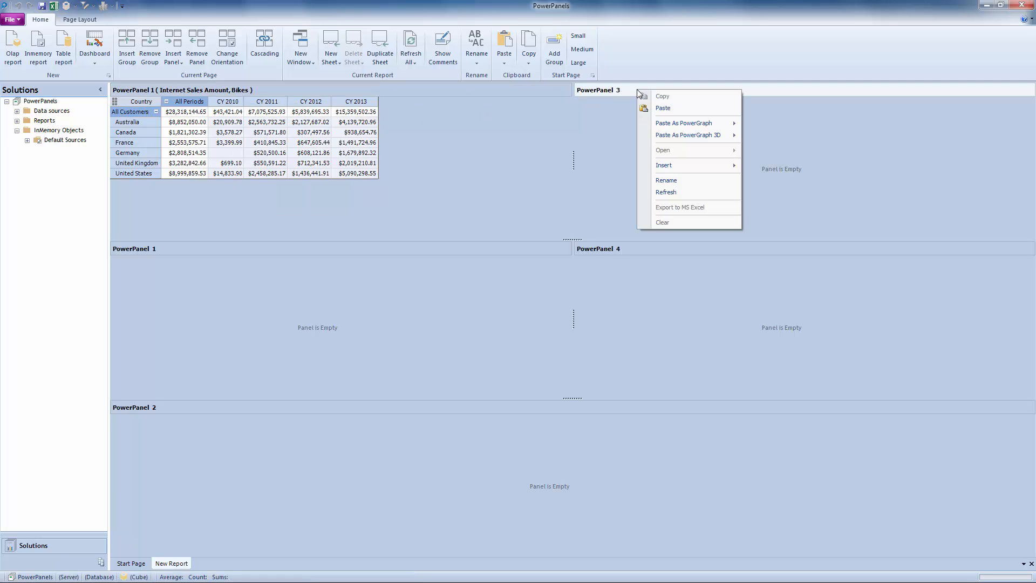
{"action": "left_click", "coordinate": [664, 109]}
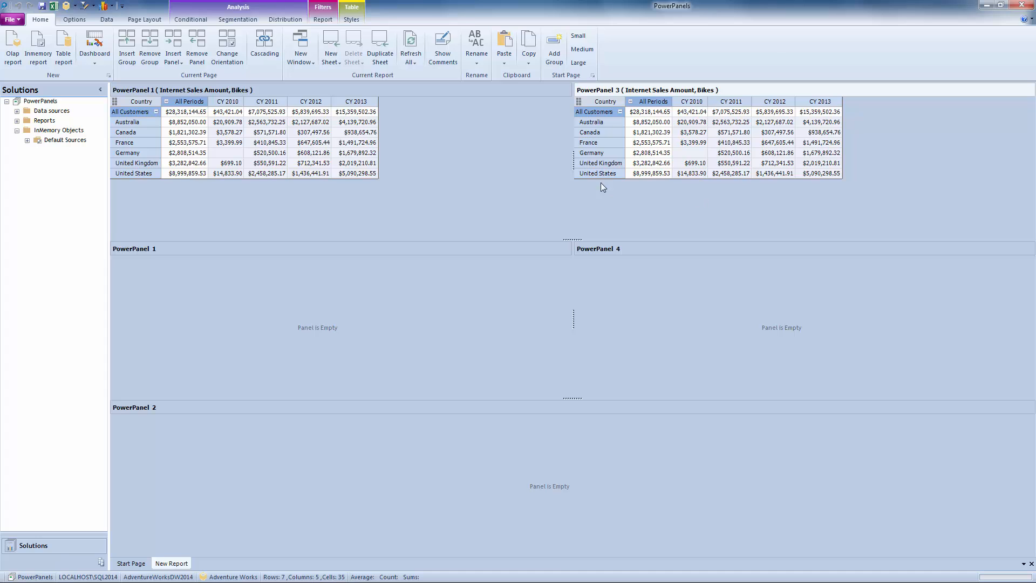
{"action": "left_click_drag", "start_coordinate": [575, 161], "coordinate": [458, 161]}
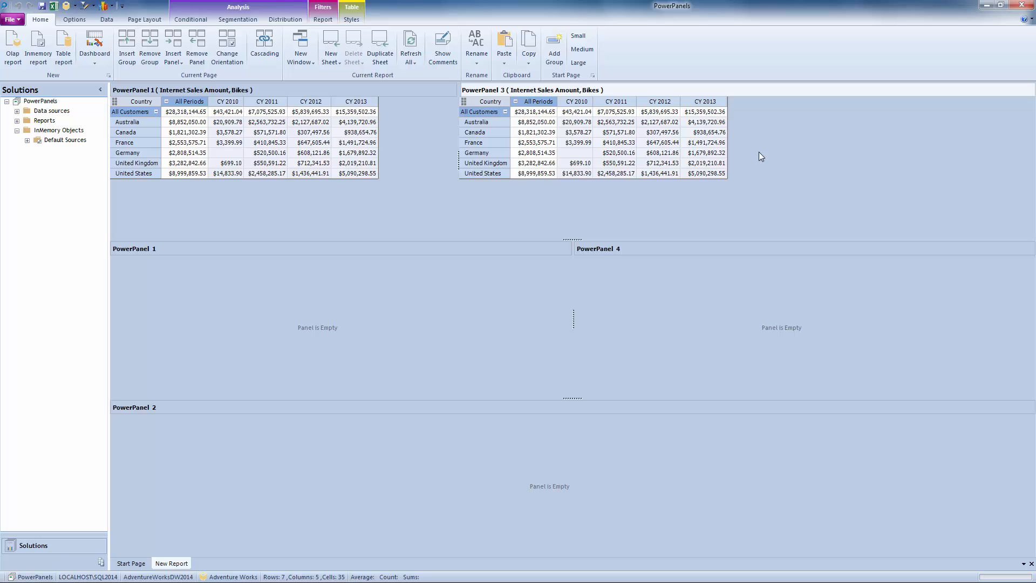
Replace the Country rows in PowerPanel 3 with the Education attribute from the Customer dimension's Demographic folder.
{"action": "left_click", "coordinate": [77, 8]}
{"action": "left_click", "coordinate": [937, 123]}
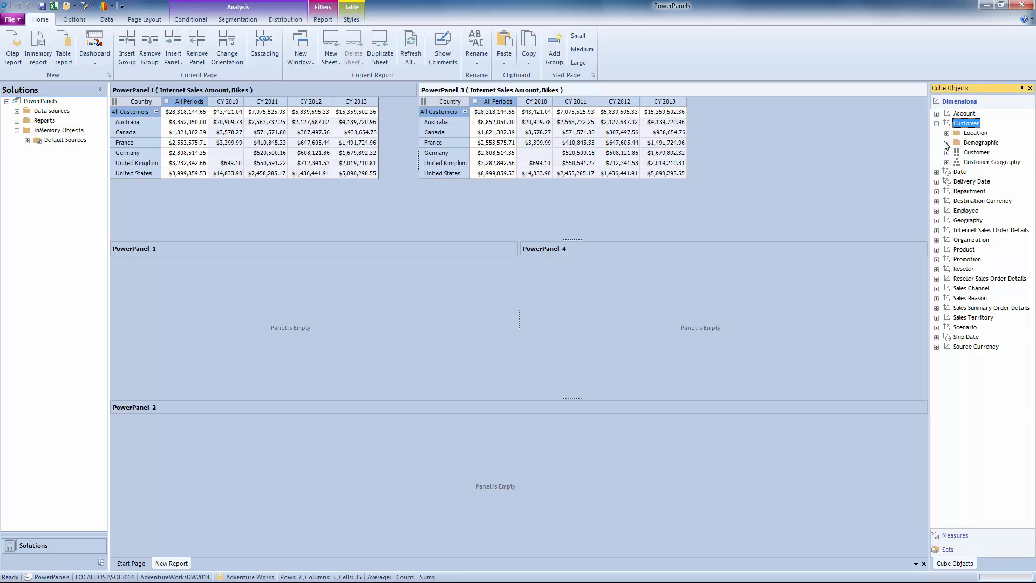
{"action": "left_click", "coordinate": [947, 143]}
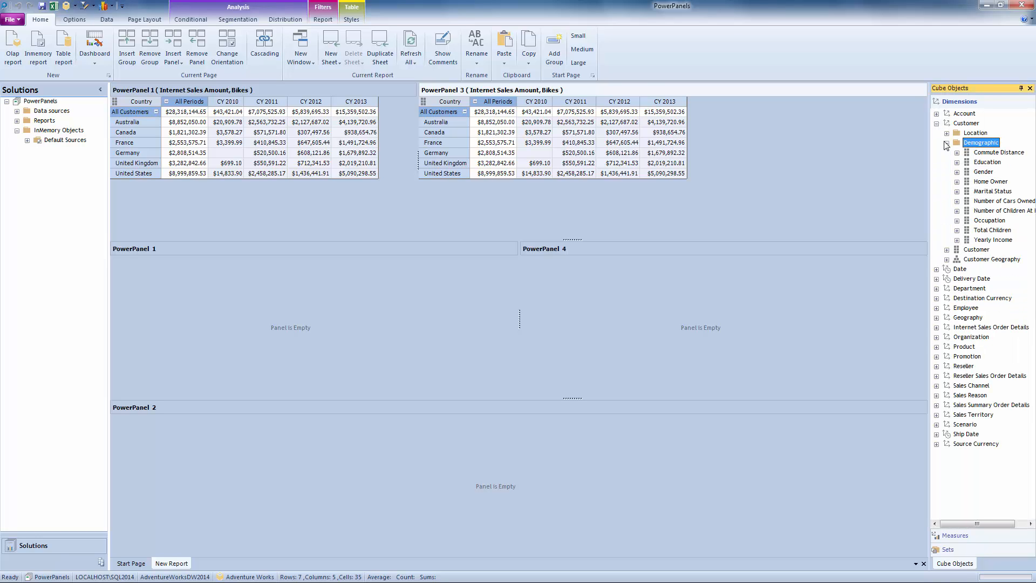
{"action": "left_click", "coordinate": [985, 164]}
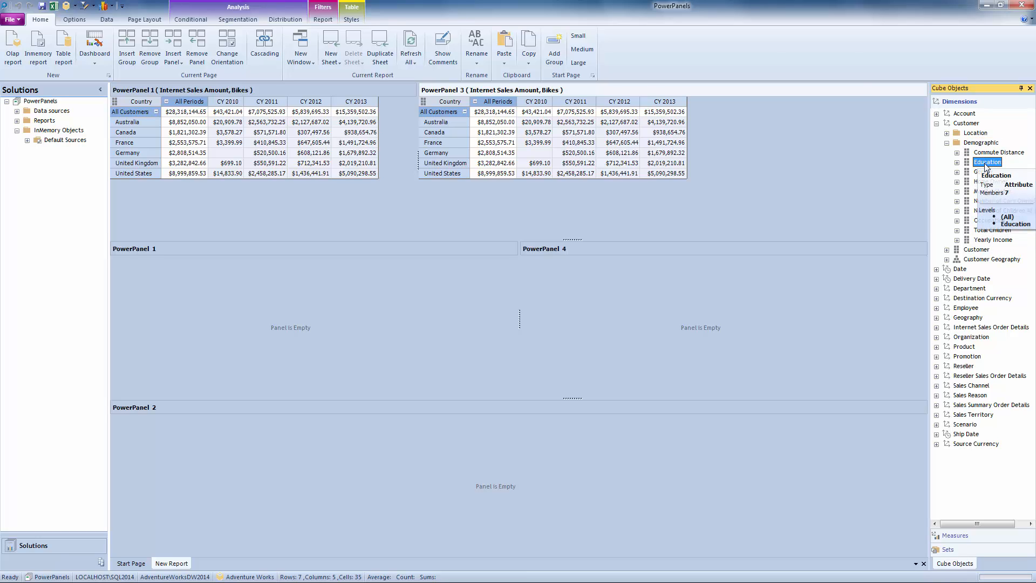
{"action": "left_click_drag", "start_coordinate": [986, 165], "coordinate": [436, 116]}
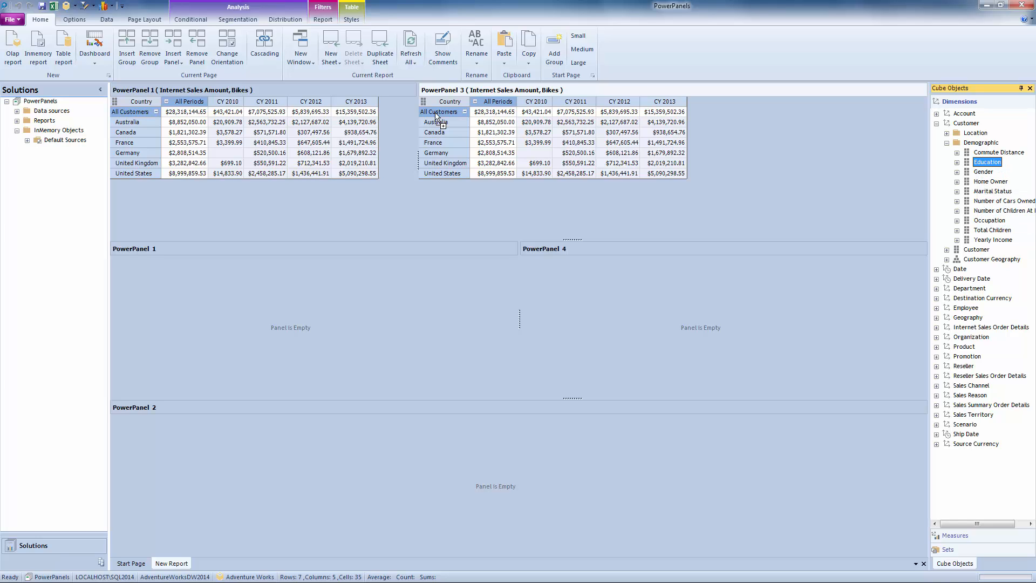
{"action": "left_click_drag", "start_coordinate": [436, 116], "coordinate": [436, 116]}
{"action": "mouse_move", "coordinate": [482, 124]}
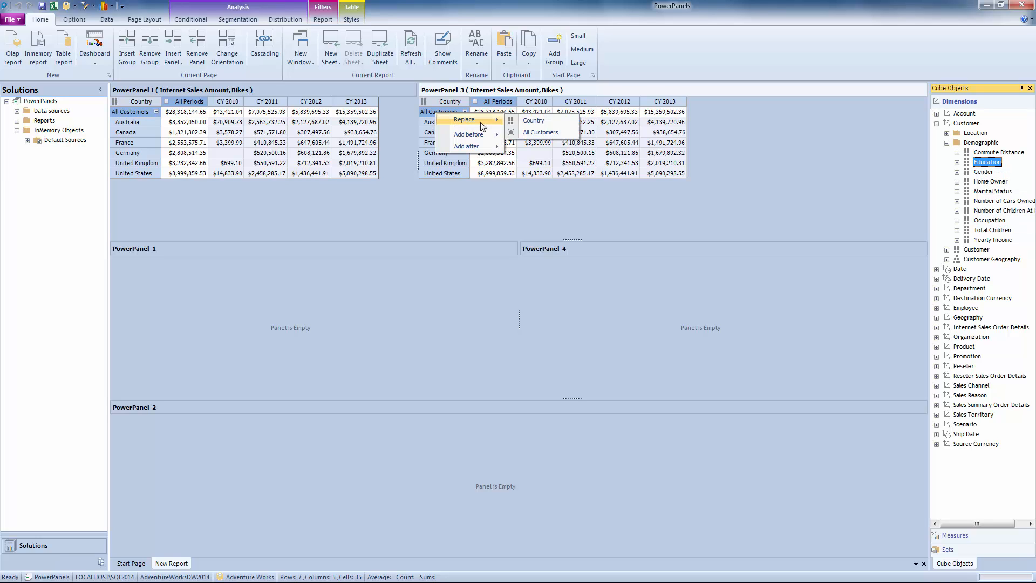
{"action": "left_click", "coordinate": [537, 121]}
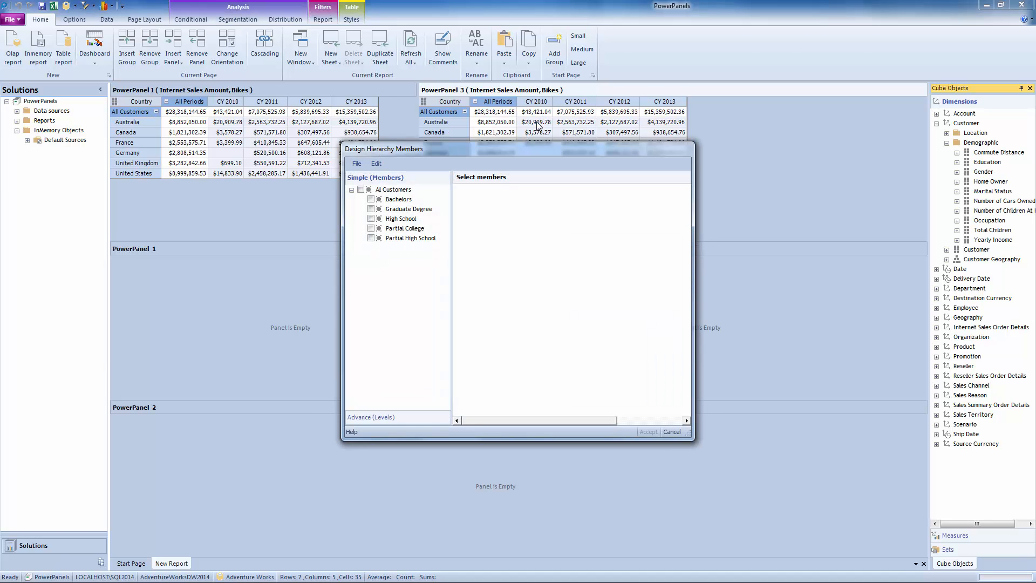
Choose All Customers as the Education hierarchy member for PowerPanel 3 and expand it into its education levels.
{"action": "left_click_drag", "start_coordinate": [565, 152], "coordinate": [552, 114]}
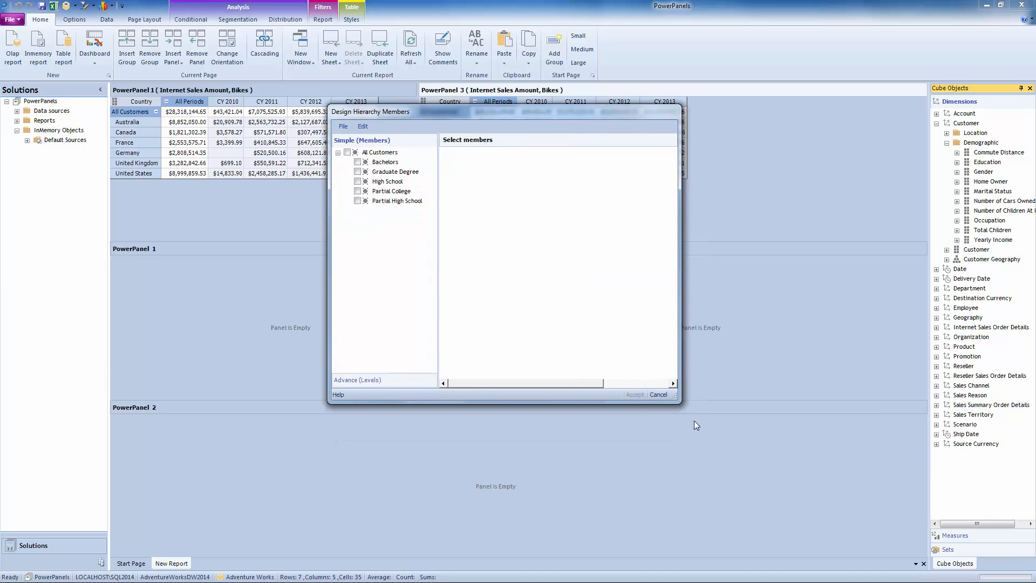
{"action": "left_click_drag", "start_coordinate": [676, 399], "coordinate": [742, 422]}
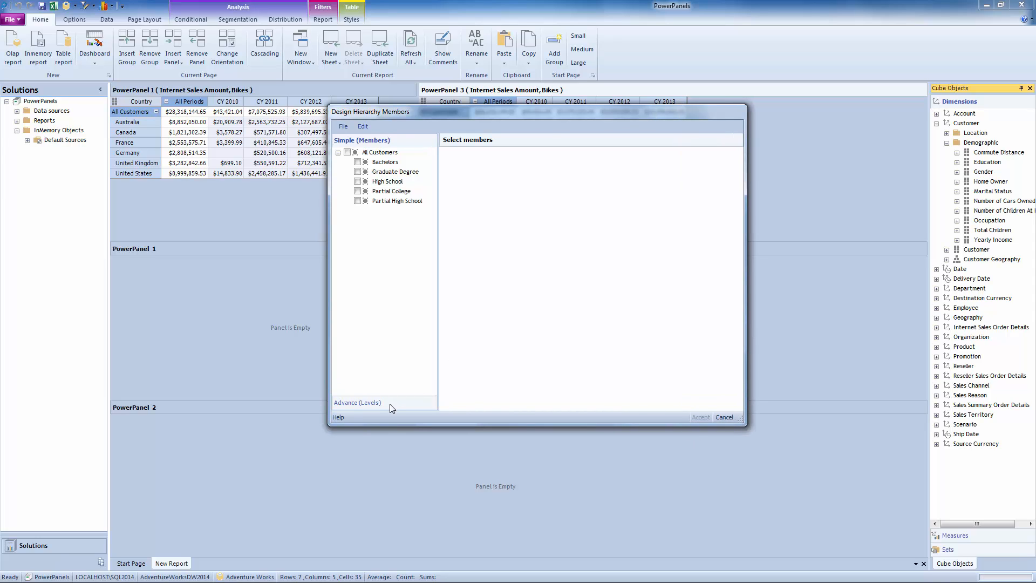
{"action": "left_click", "coordinate": [358, 402]}
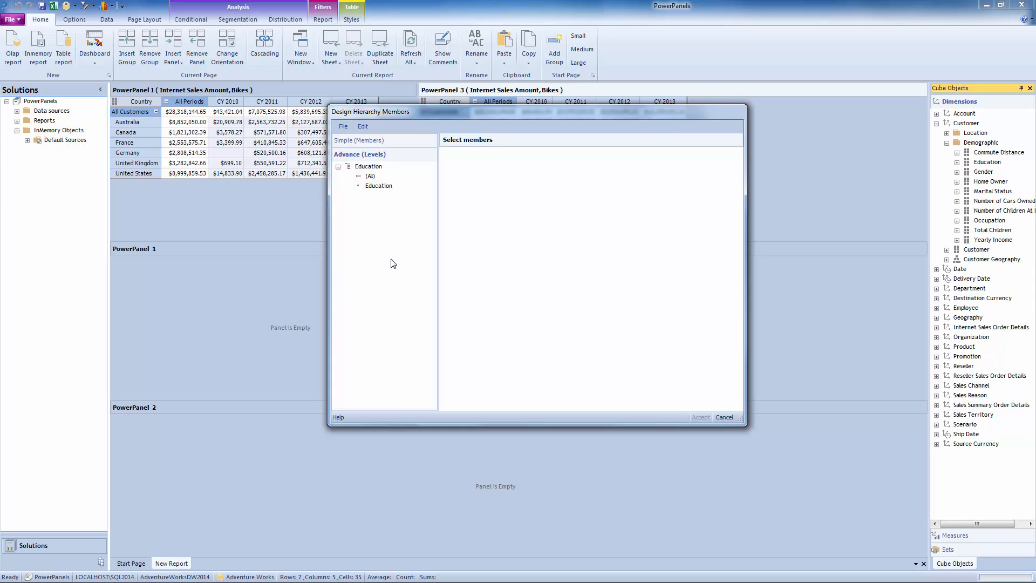
{"action": "left_click", "coordinate": [386, 141]}
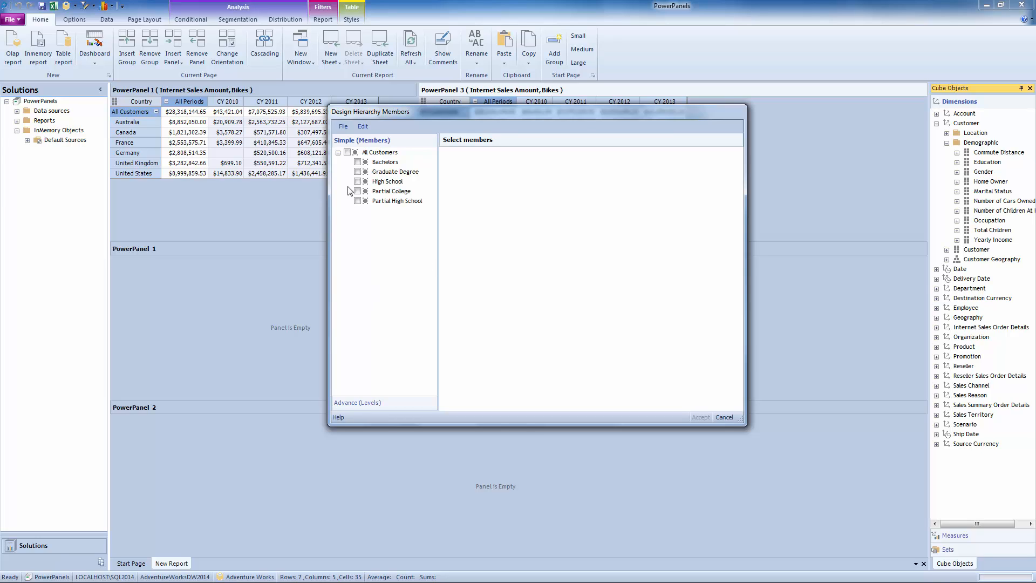
{"action": "left_click", "coordinate": [347, 153]}
{"action": "left_click", "coordinate": [701, 418]}
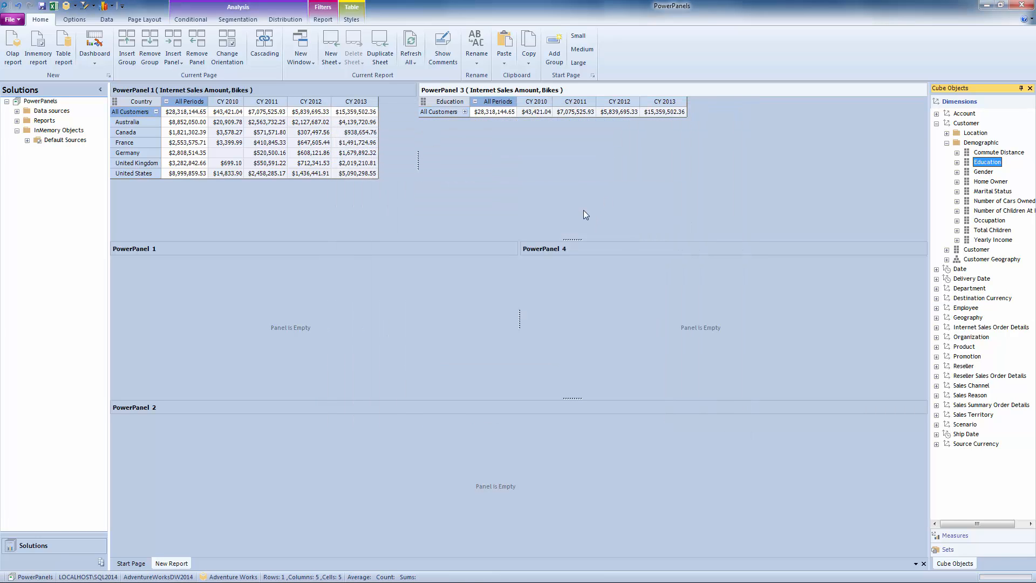
{"action": "left_click", "coordinate": [464, 112]}
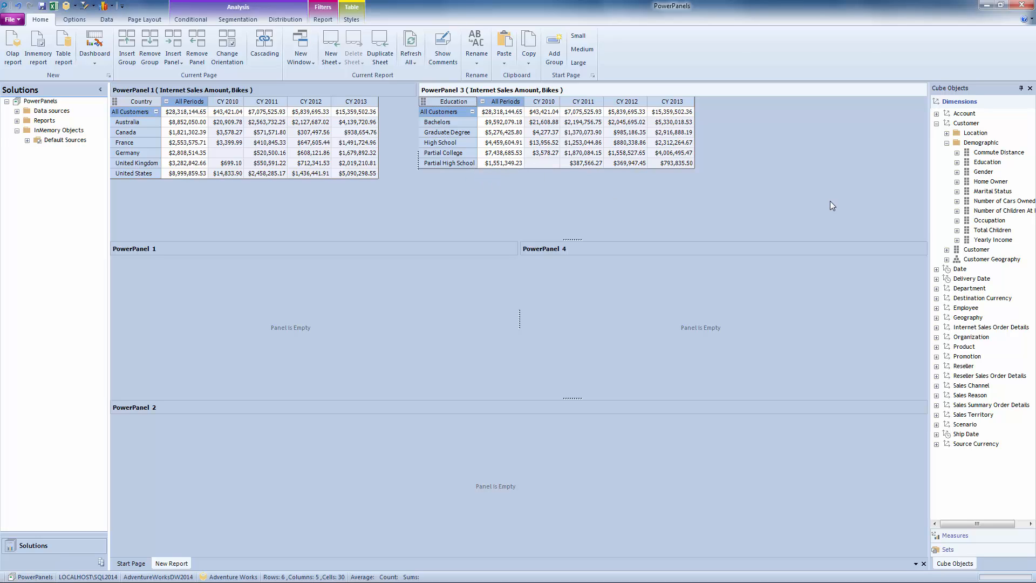
Replace the Date.Calendar Year columns in PowerPanel 3 with the Date.Month of Year attribute from the Date dimension.
{"action": "left_click", "coordinate": [937, 124]}
{"action": "left_click", "coordinate": [937, 133]}
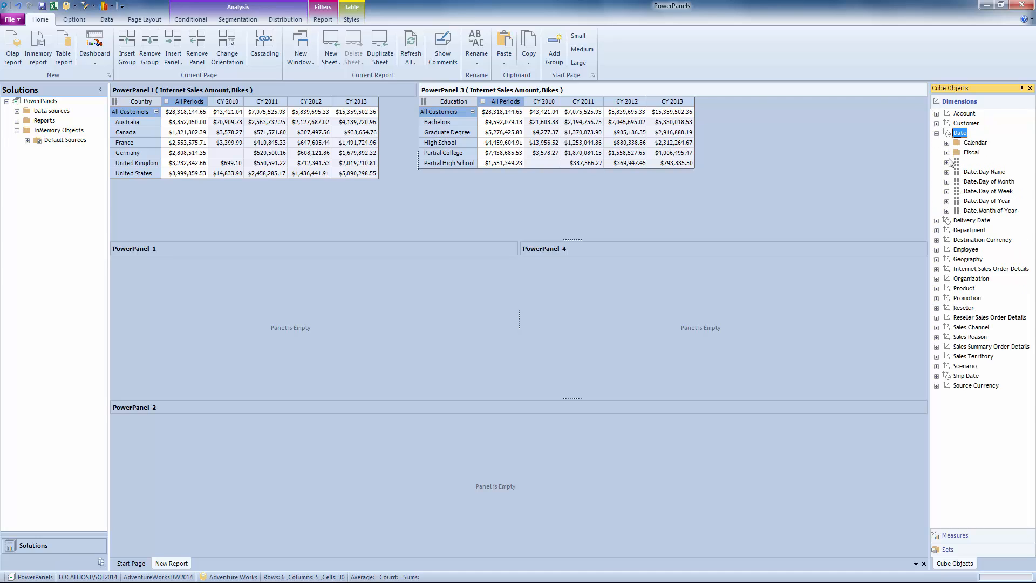
{"action": "left_click", "coordinate": [946, 143]}
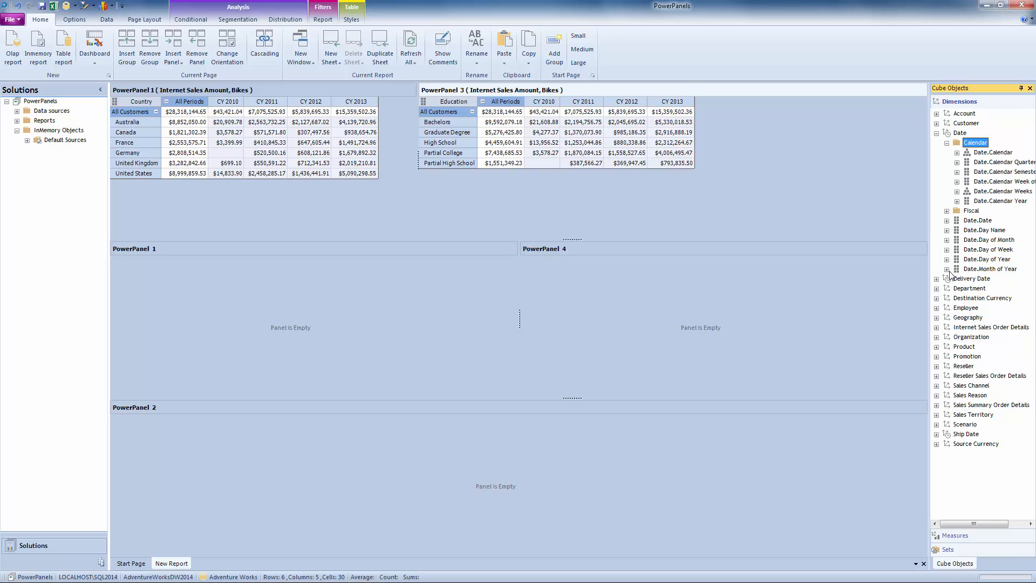
{"action": "double_click", "coordinate": [982, 269]}
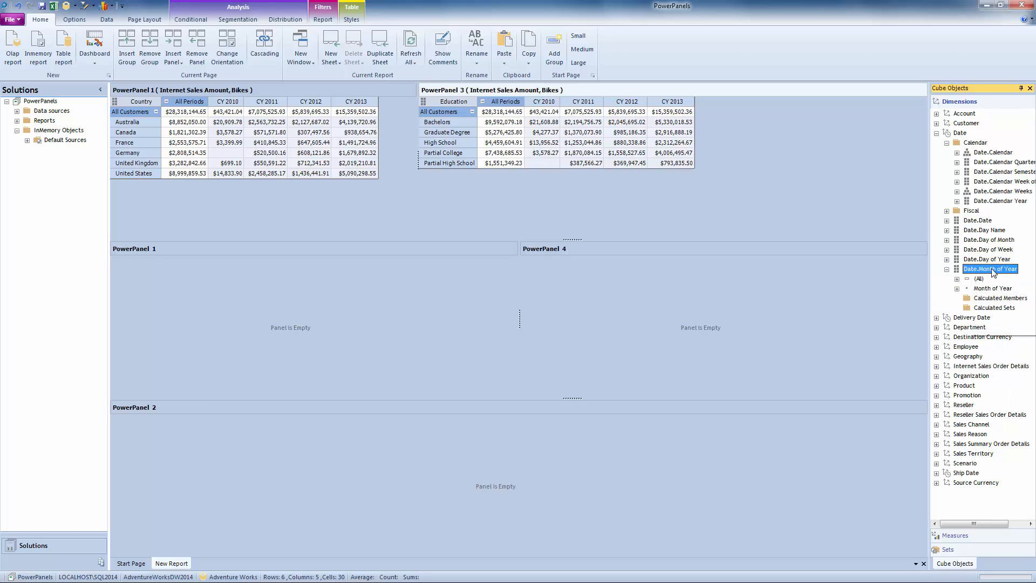
{"action": "left_click_drag", "start_coordinate": [993, 272], "coordinate": [498, 104]}
{"action": "mouse_move", "coordinate": [537, 111]}
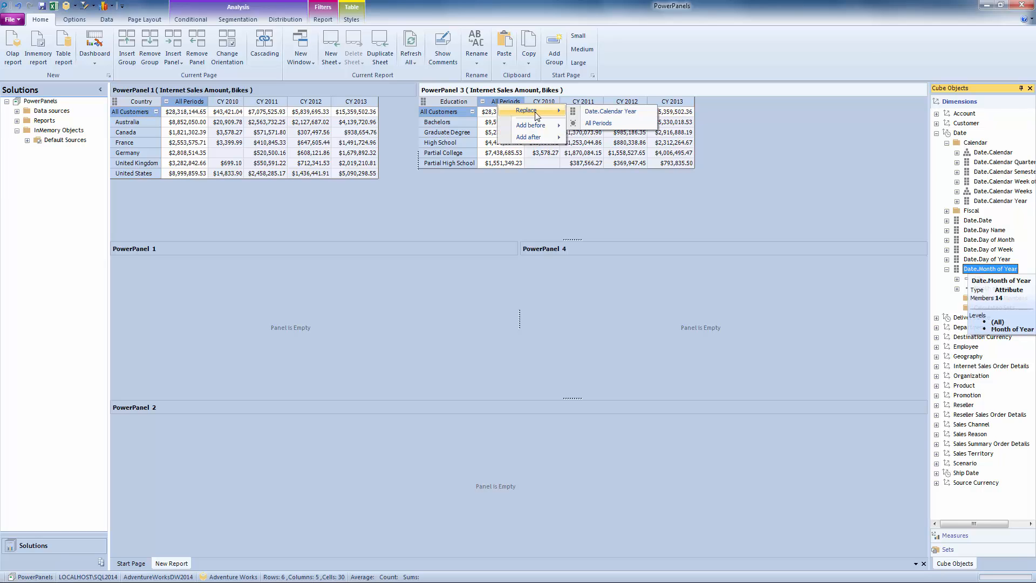
{"action": "left_click", "coordinate": [605, 113]}
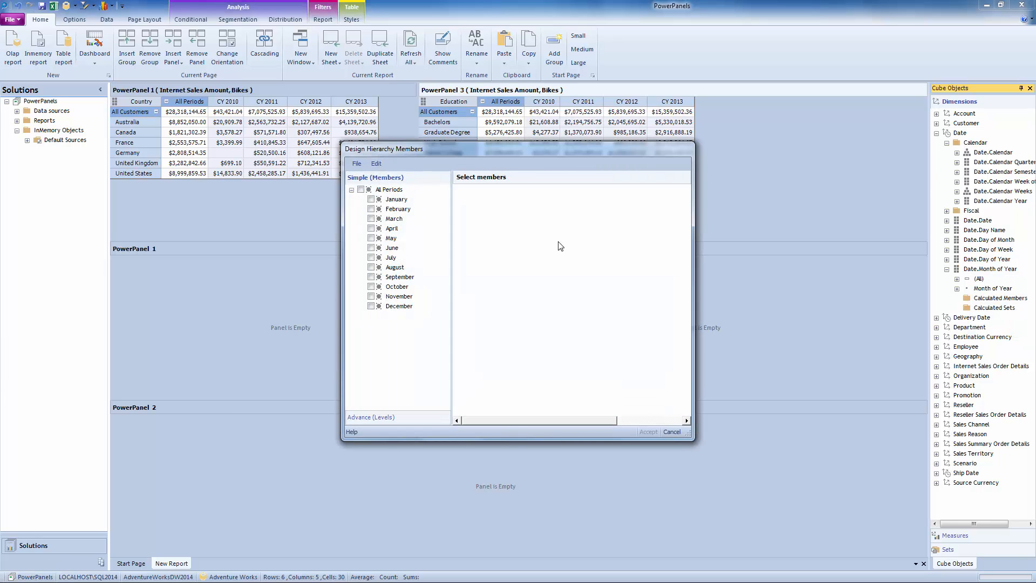
Choose All Periods as the Month of Year member for PowerPanel 3 and expand it into its months.
{"action": "left_click", "coordinate": [361, 190]}
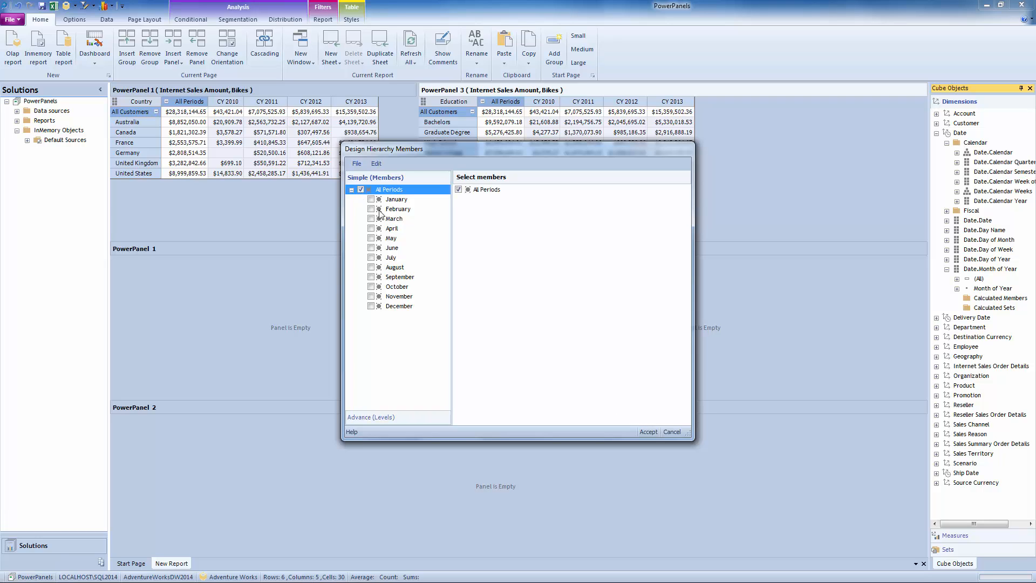
{"action": "left_click", "coordinate": [648, 431]}
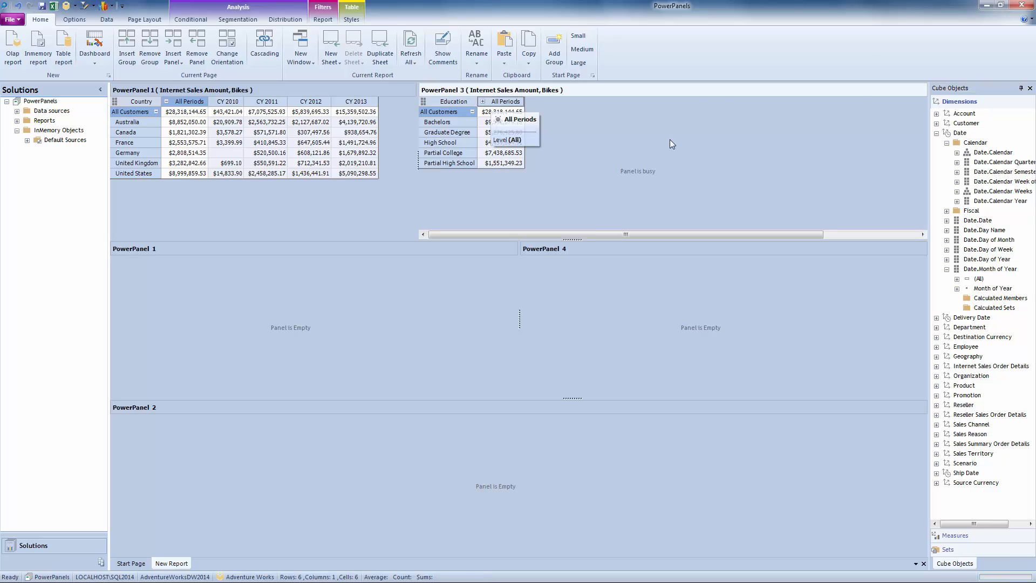
{"action": "left_click", "coordinate": [899, 234]}
{"action": "left_click_drag", "start_coordinate": [899, 234], "coordinate": [779, 234]}
Widen PowerPanel 3 up to the edge of the Country table and reduce the height of the top panel group.
{"action": "left_click_drag", "start_coordinate": [417, 156], "coordinate": [387, 159]}
{"action": "left_click", "coordinate": [890, 235]}
{"action": "left_click_drag", "start_coordinate": [890, 236], "coordinate": [701, 250]}
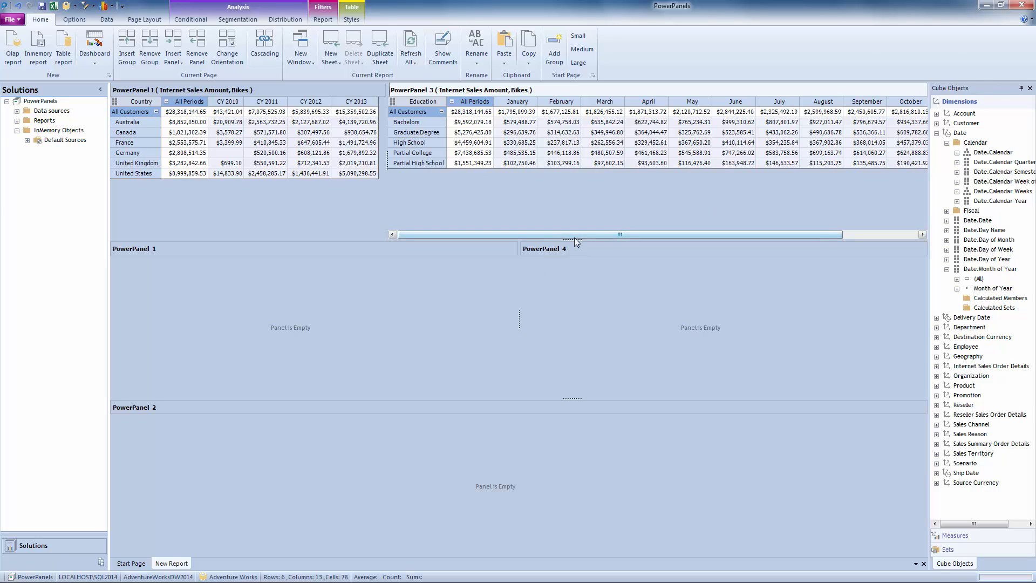
{"action": "left_click_drag", "start_coordinate": [572, 239], "coordinate": [569, 218]}
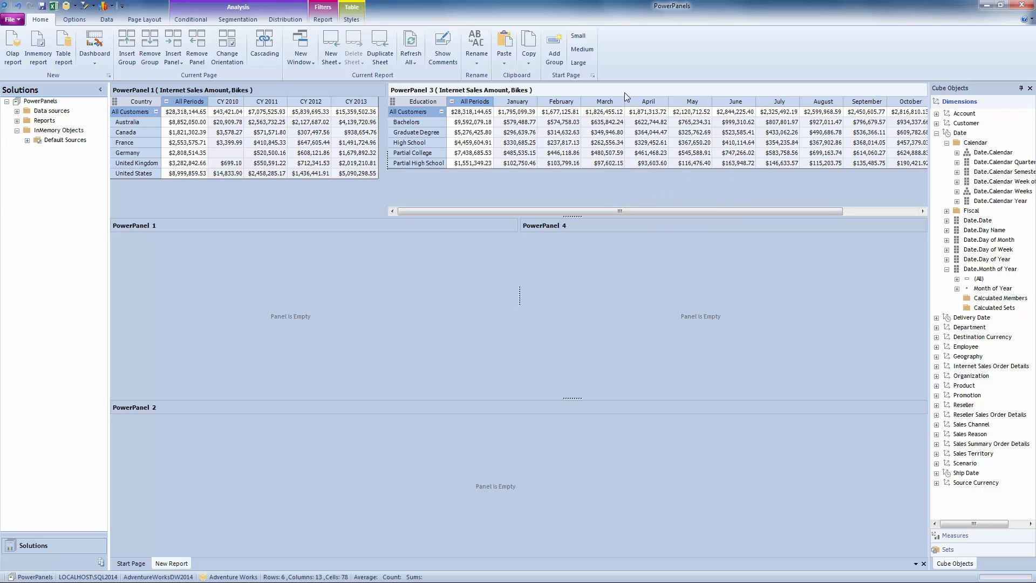
Copy the PowerPanel 3 table and paste it into the empty PowerPanel 1 as an Internet Sales Amount PowerGraph.
{"action": "right_click", "coordinate": [622, 90]}
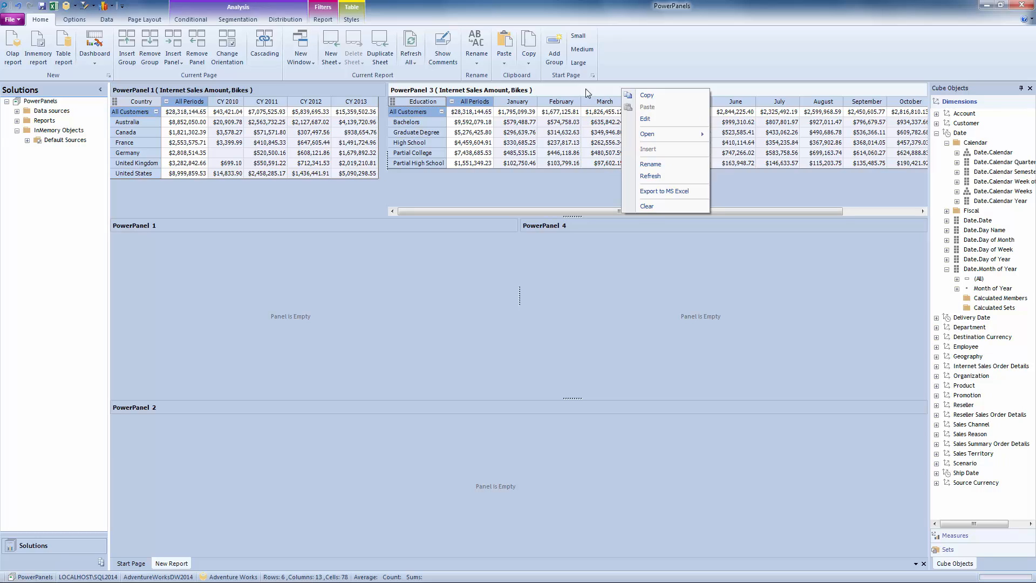
{"action": "left_click", "coordinate": [646, 96]}
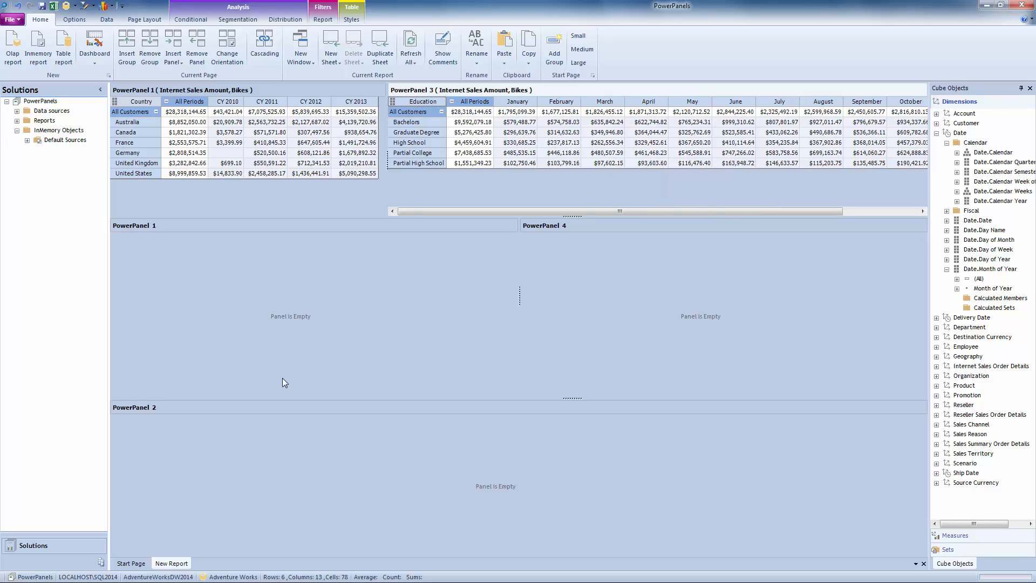
{"action": "right_click", "coordinate": [170, 226]}
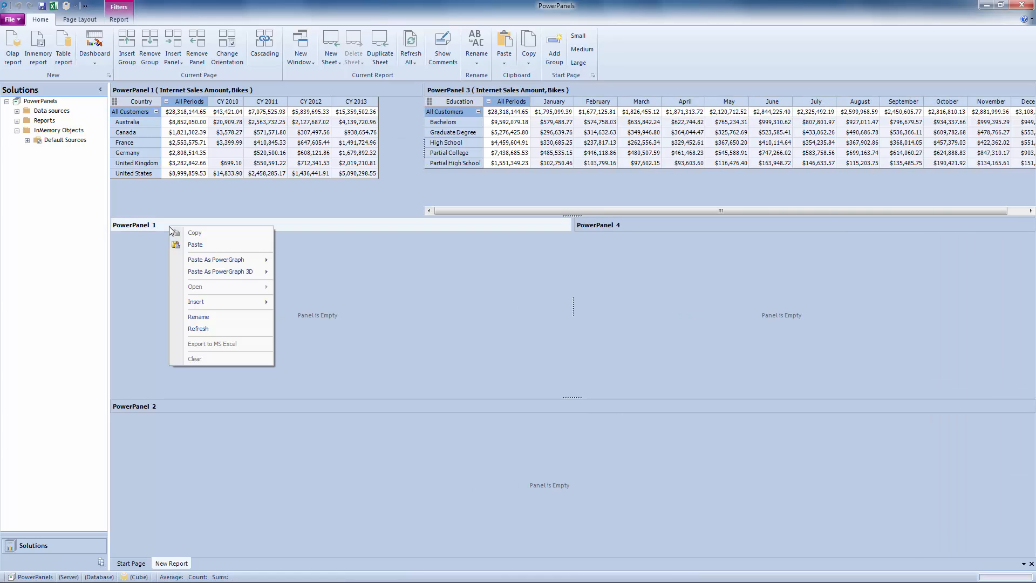
{"action": "mouse_move", "coordinate": [243, 265]}
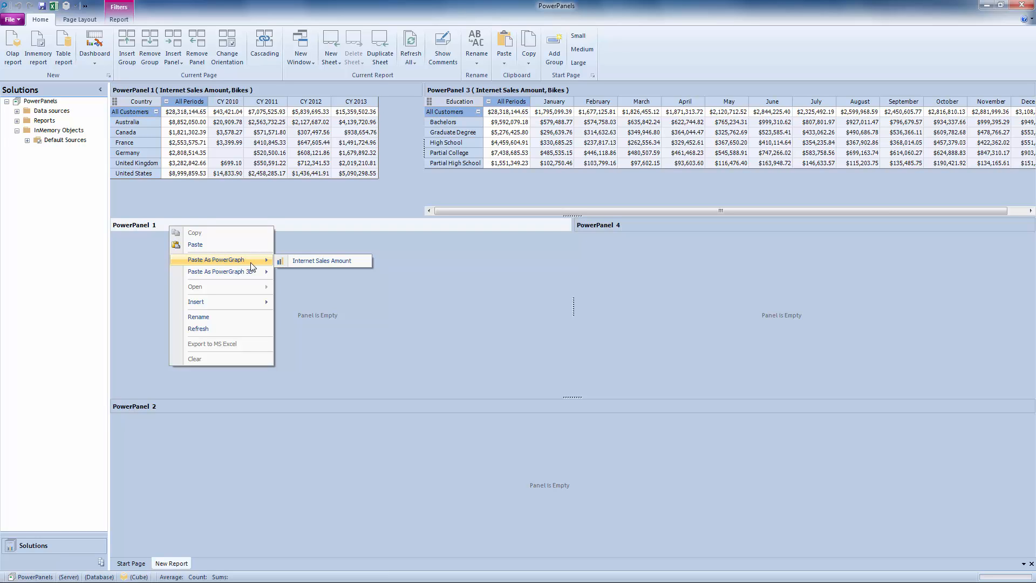
{"action": "left_click", "coordinate": [309, 261]}
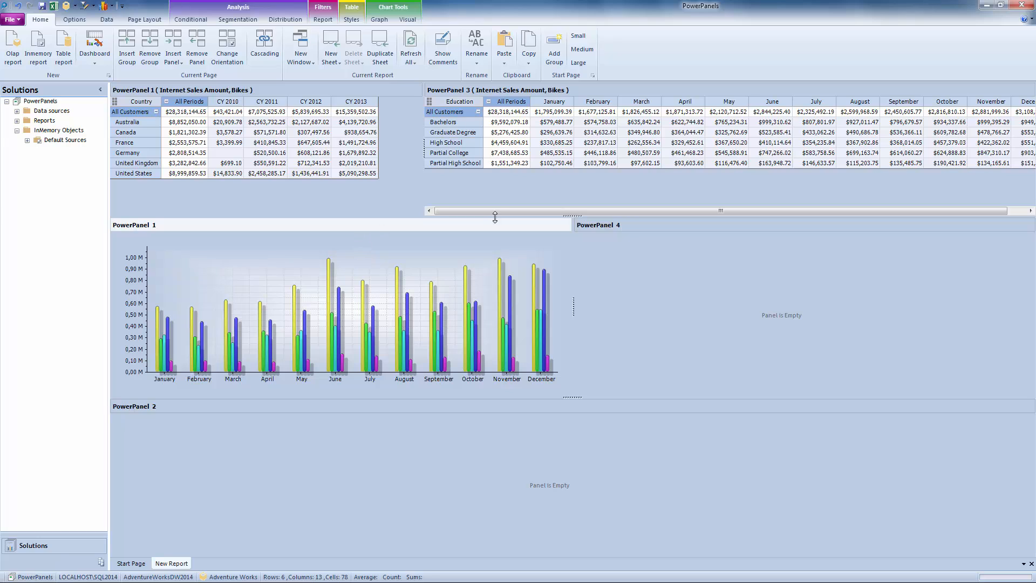
Copy the PowerPanel 3 table into the empty PowerPanel 4.
{"action": "right_click", "coordinate": [564, 91]}
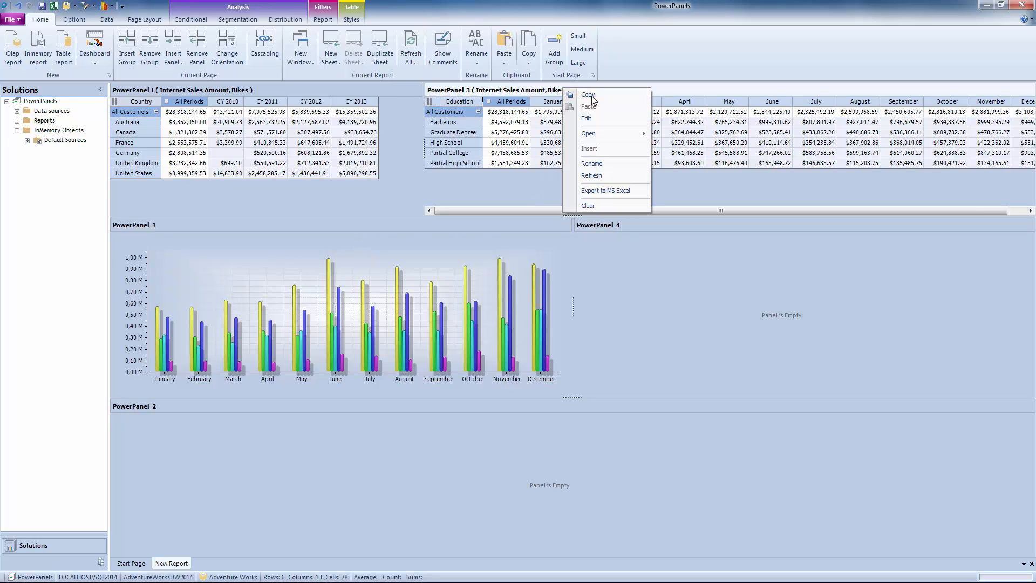
{"action": "left_click", "coordinate": [592, 96]}
{"action": "right_click", "coordinate": [677, 224]}
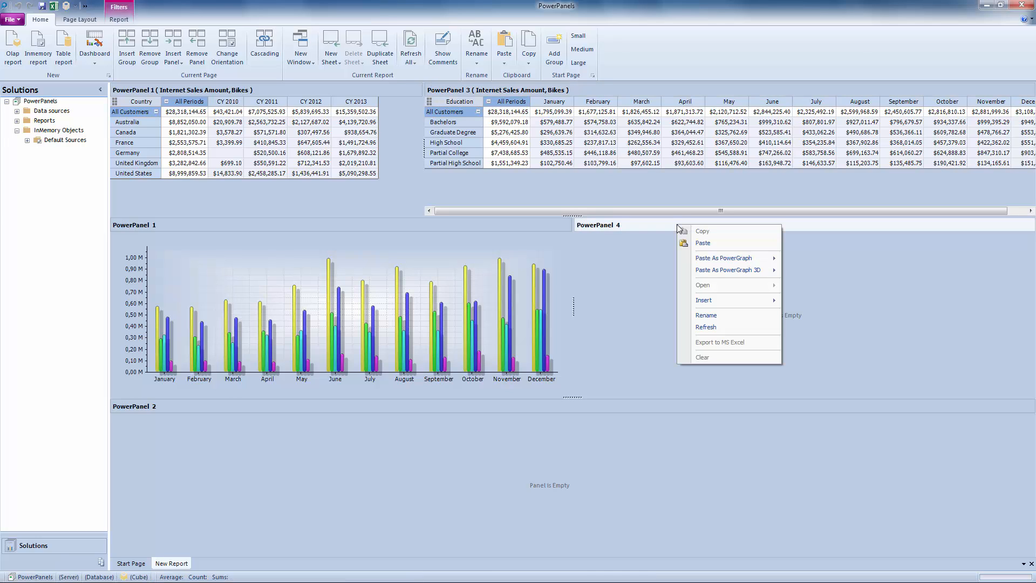
{"action": "left_click", "coordinate": [706, 245]}
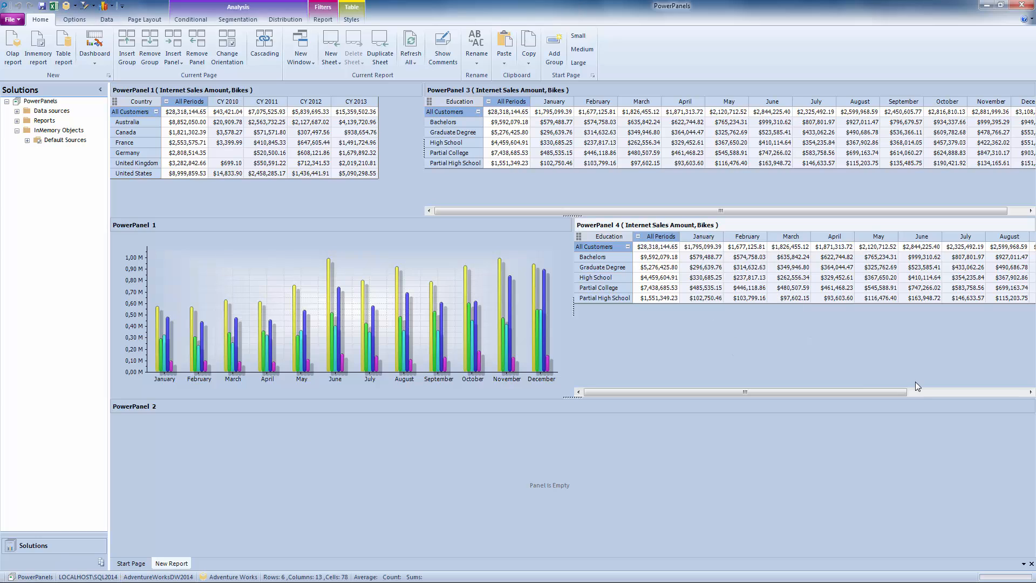
{"action": "left_click", "coordinate": [926, 396]}
{"action": "left_click_drag", "start_coordinate": [926, 395], "coordinate": [714, 400]}
Show the cube objects and replace the Education rows in PowerPanel 4 with the Customer dimension's Occupation attribute.
{"action": "left_click", "coordinate": [67, 8]}
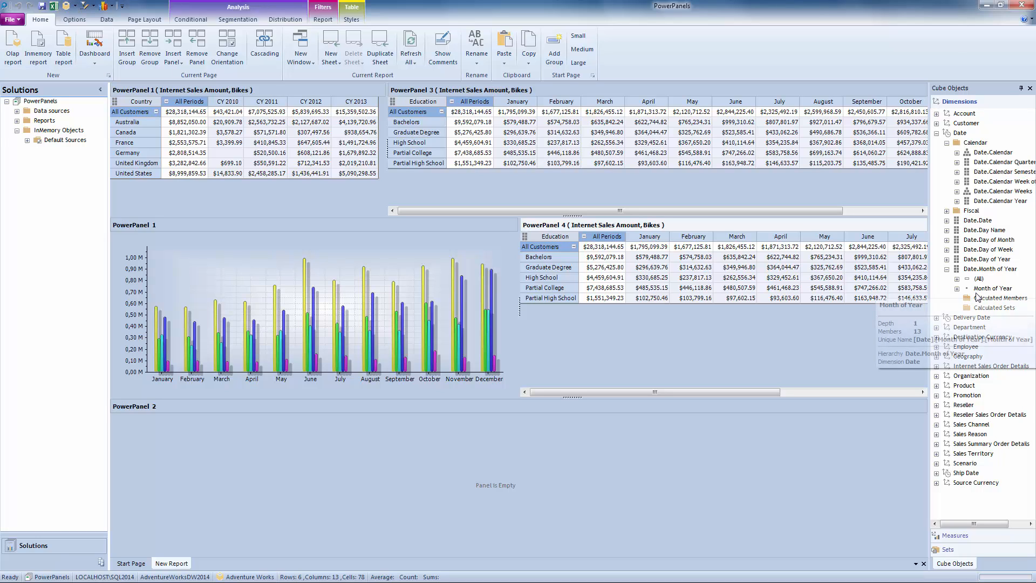
{"action": "left_click", "coordinate": [938, 124]}
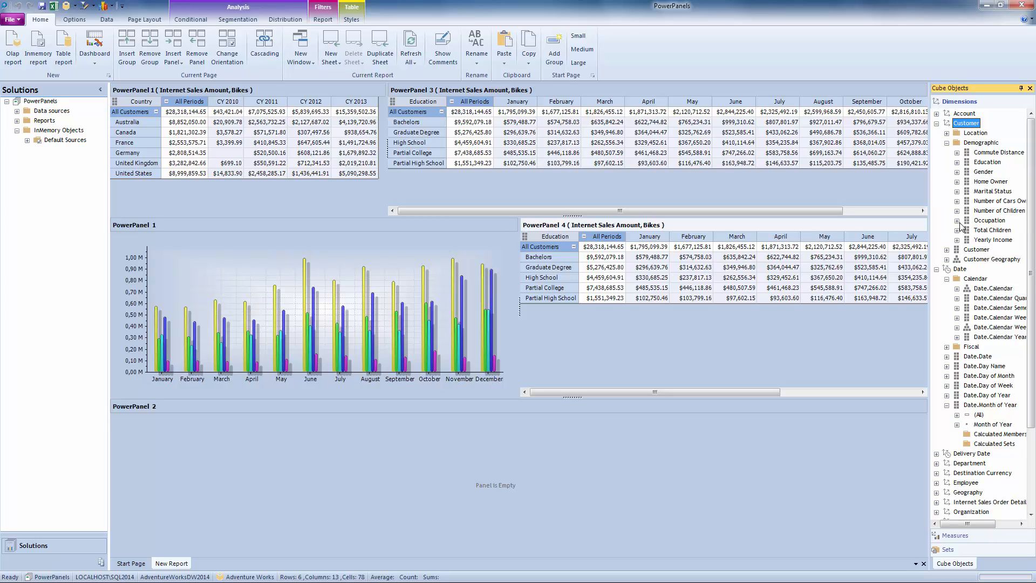
{"action": "left_click_drag", "start_coordinate": [985, 221], "coordinate": [530, 248]}
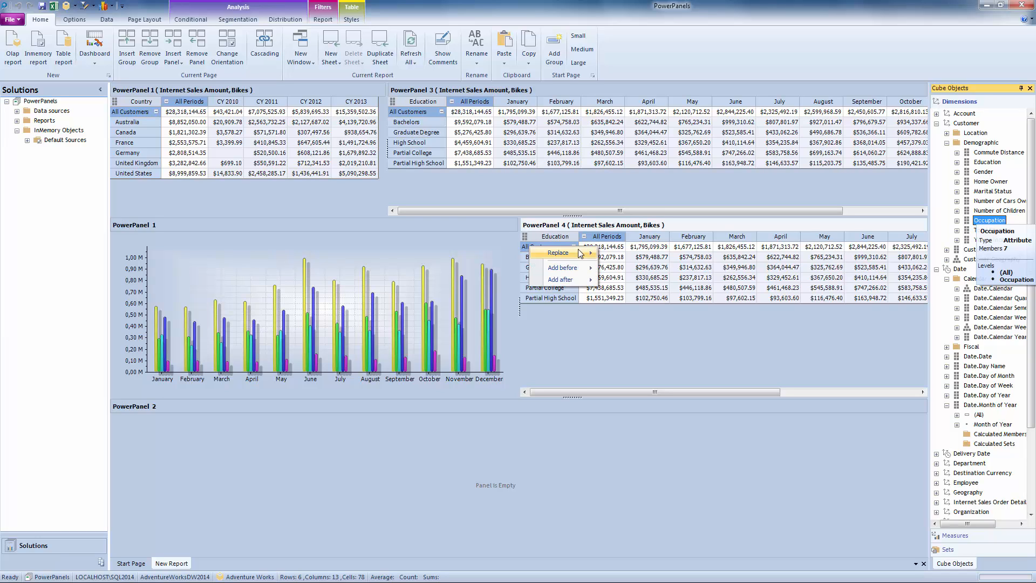
{"action": "mouse_move", "coordinate": [575, 254]}
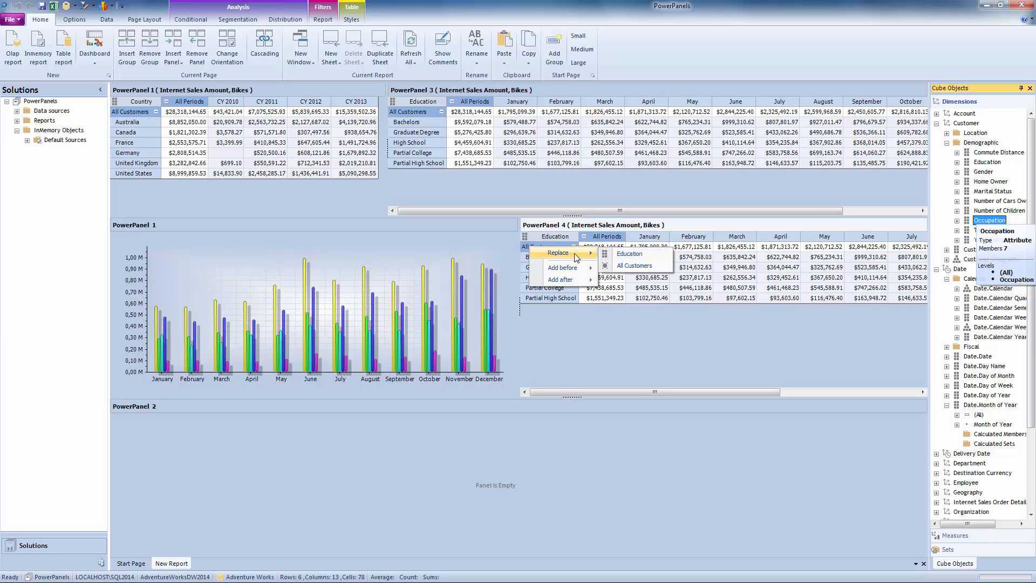
{"action": "left_click", "coordinate": [630, 254]}
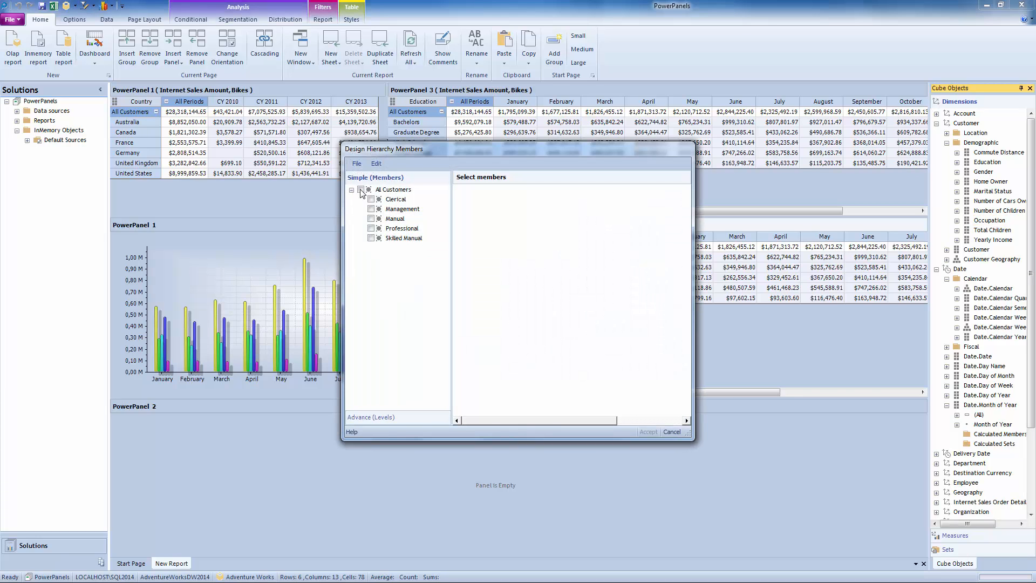
Choose All Customers as the Occupation hierarchy member for PowerPanel 4 and expand it into the individual occupations.
{"action": "left_click", "coordinate": [361, 190]}
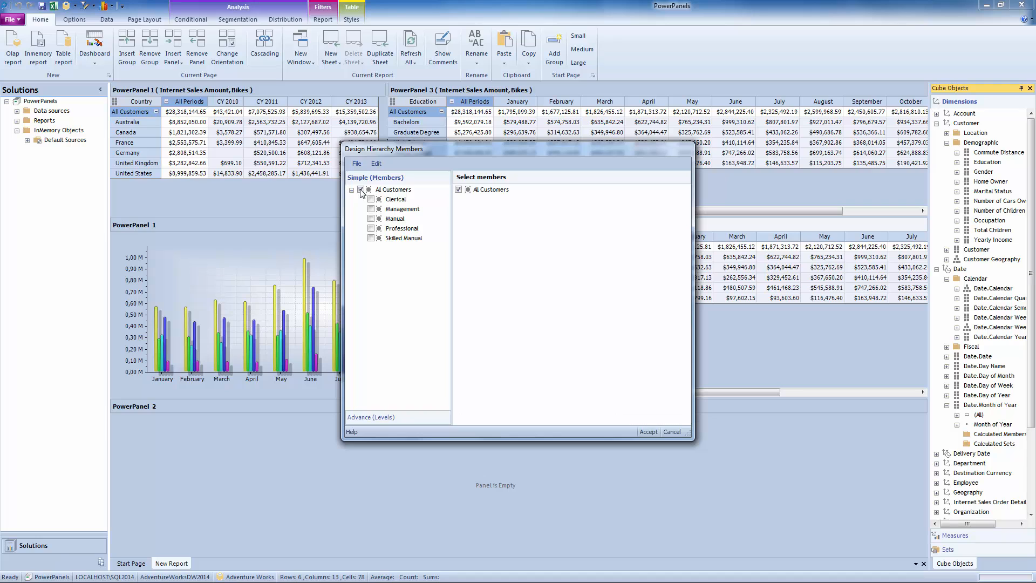
{"action": "left_click", "coordinate": [649, 432]}
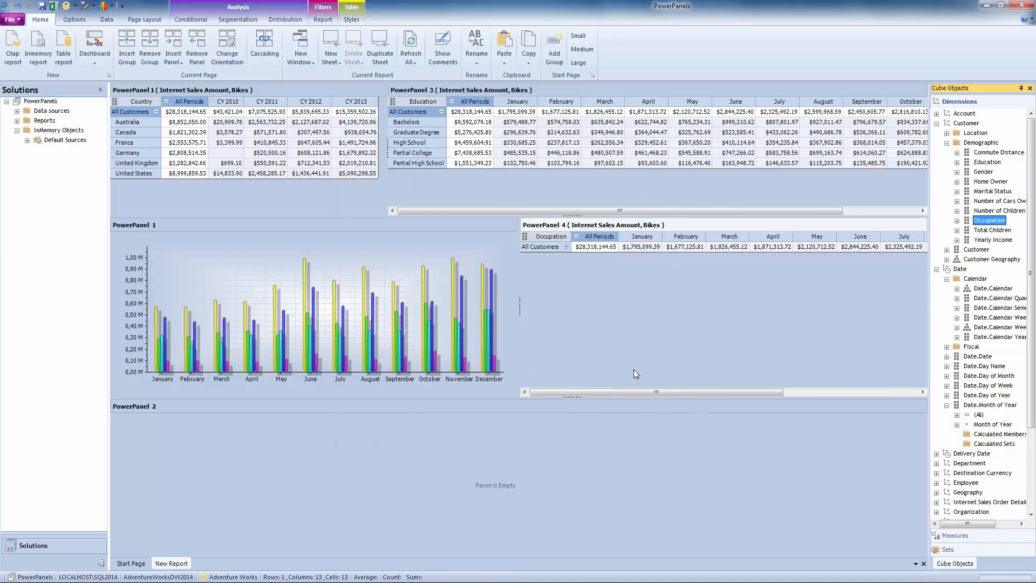
{"action": "left_click", "coordinate": [566, 247]}
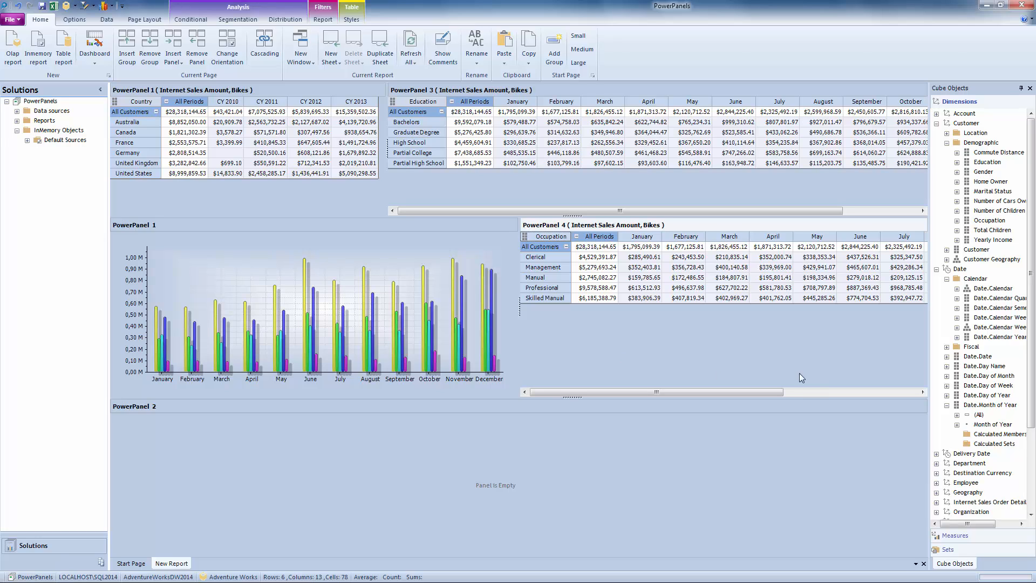
{"action": "left_click", "coordinate": [814, 393]}
{"action": "left_click_drag", "start_coordinate": [814, 393], "coordinate": [584, 416]}
{"action": "left_click", "coordinate": [820, 391]}
{"action": "left_click_drag", "start_coordinate": [819, 390], "coordinate": [659, 409]}
Replace the Date.Month of Year columns in PowerPanel 4 with the Date.Day of Month attribute.
{"action": "left_click", "coordinate": [947, 405]}
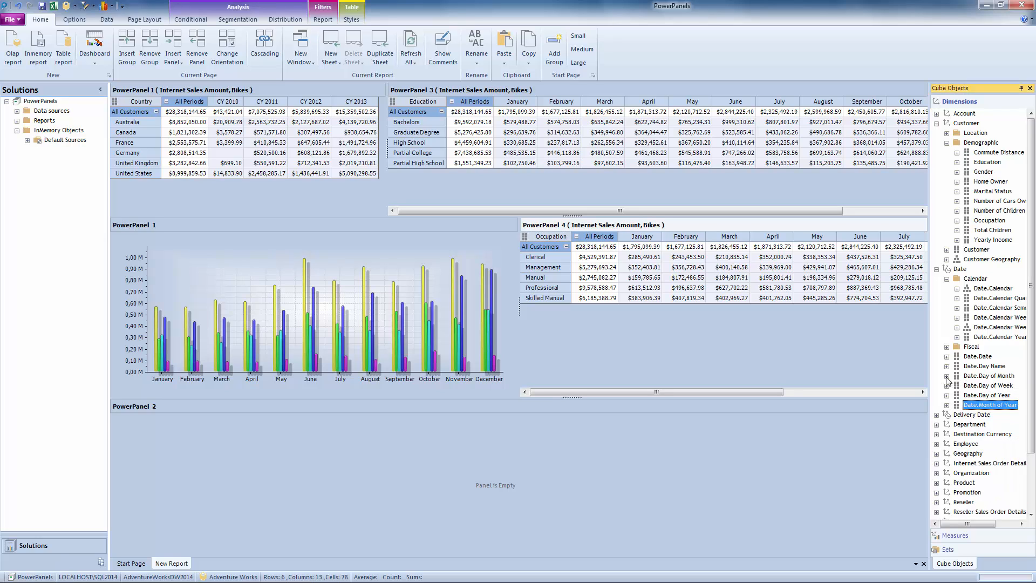
{"action": "left_click", "coordinate": [947, 376]}
{"action": "left_click_drag", "start_coordinate": [981, 377], "coordinate": [591, 239]}
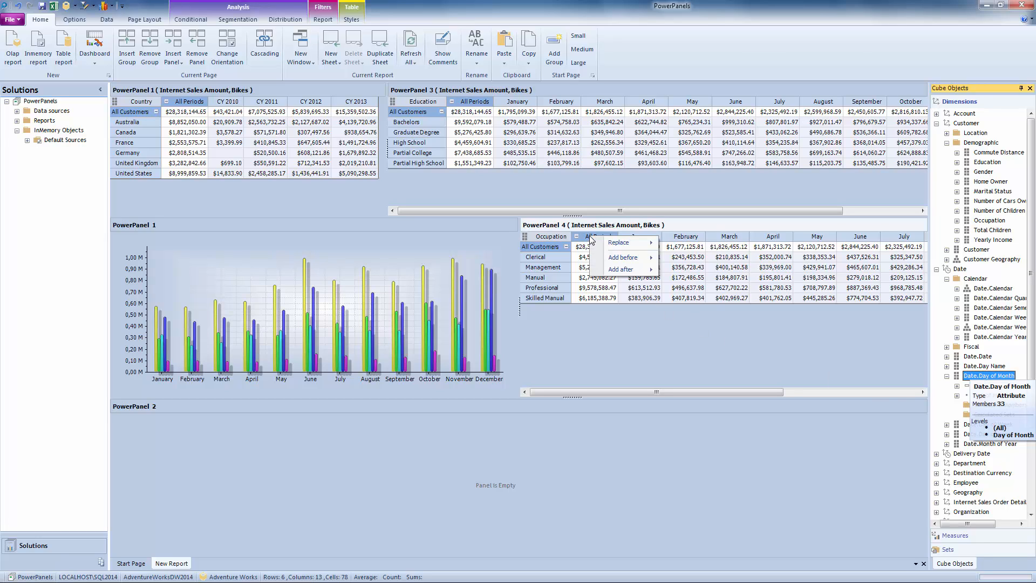
{"action": "mouse_move", "coordinate": [626, 243]}
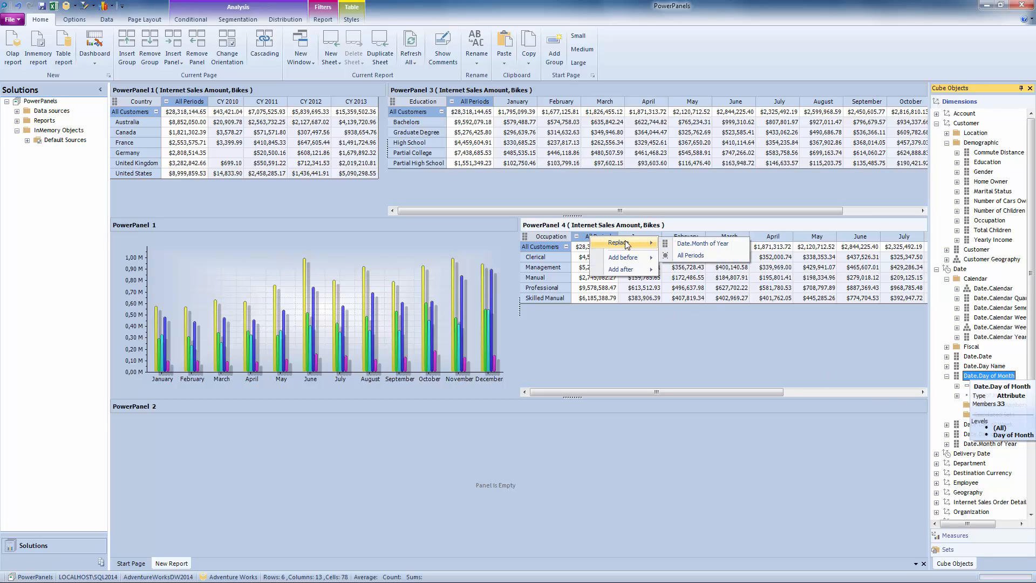
{"action": "left_click", "coordinate": [689, 247]}
Choose All Periods as the Day of Month member for PowerPanel 4 and expand it into the individual days.
{"action": "left_click", "coordinate": [446, 367]}
{"action": "left_click_drag", "start_coordinate": [446, 367], "coordinate": [444, 269]}
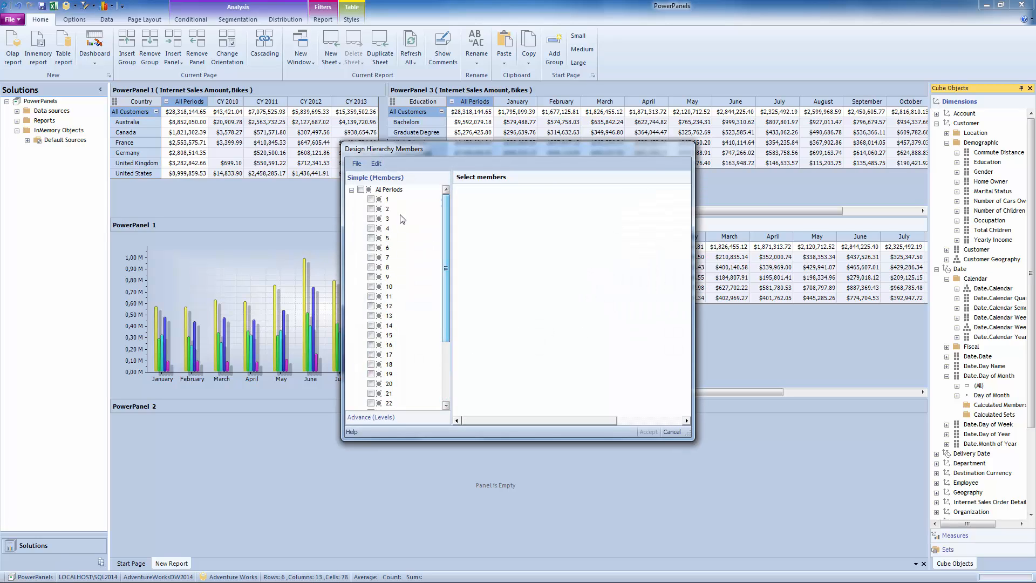
{"action": "left_click", "coordinate": [362, 189]}
{"action": "left_click", "coordinate": [654, 432]}
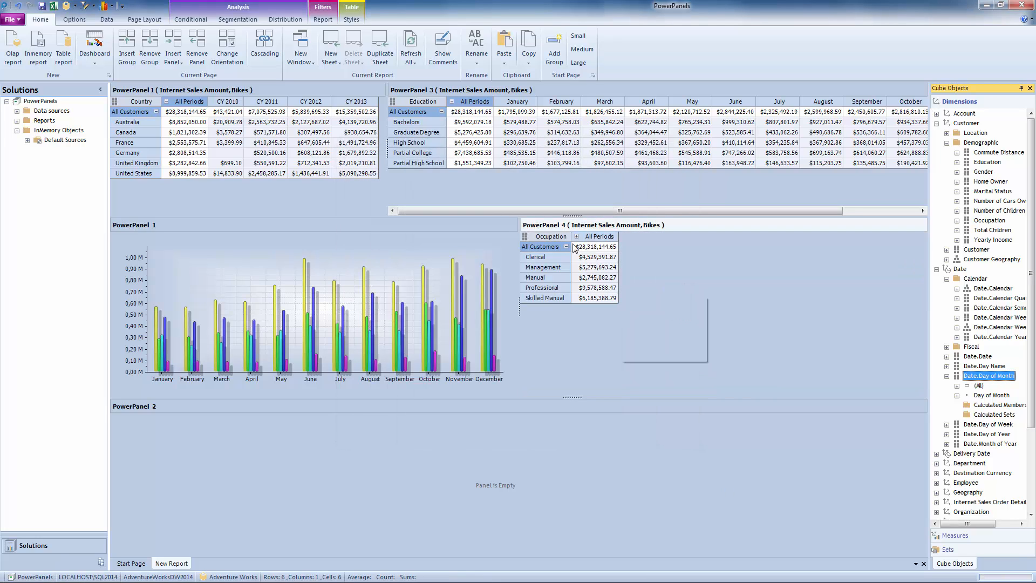
{"action": "left_click", "coordinate": [577, 237]}
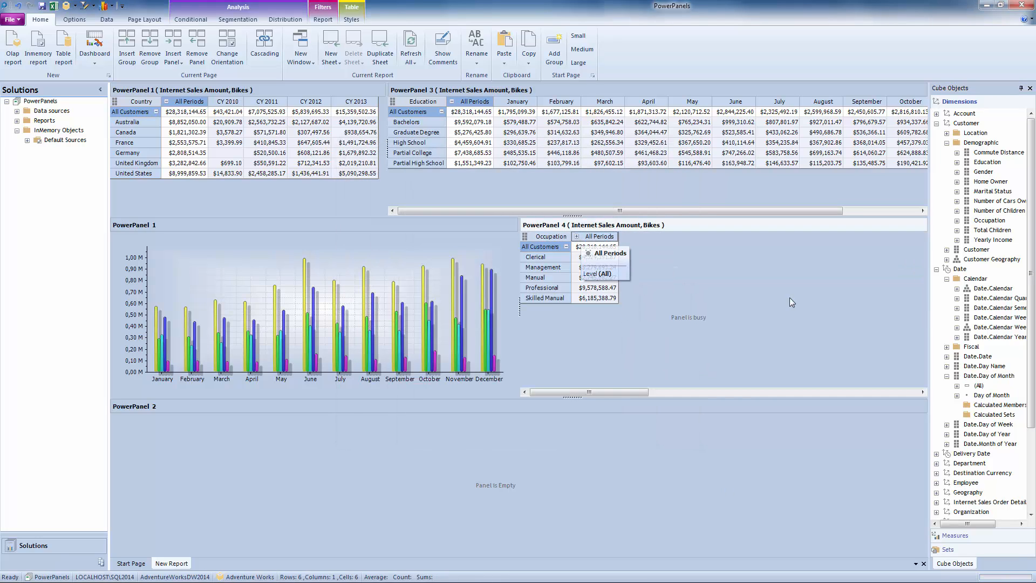
{"action": "left_click", "coordinate": [797, 395]}
{"action": "left_click", "coordinate": [797, 395]}
{"action": "left_click_drag", "start_coordinate": [795, 396], "coordinate": [505, 413]}
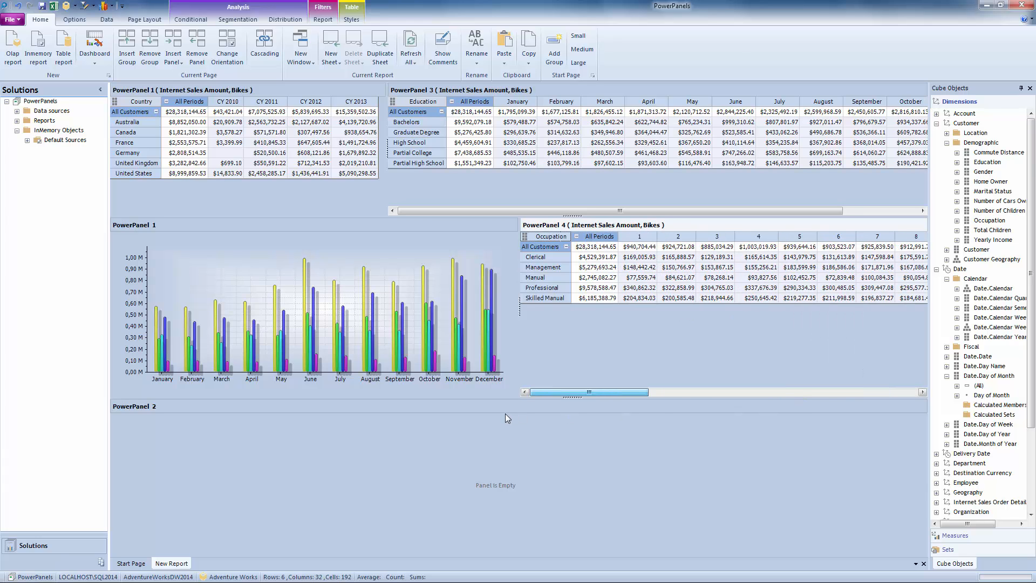
{"action": "left_click", "coordinate": [668, 391]}
{"action": "left_click_drag", "start_coordinate": [669, 392], "coordinate": [522, 396]}
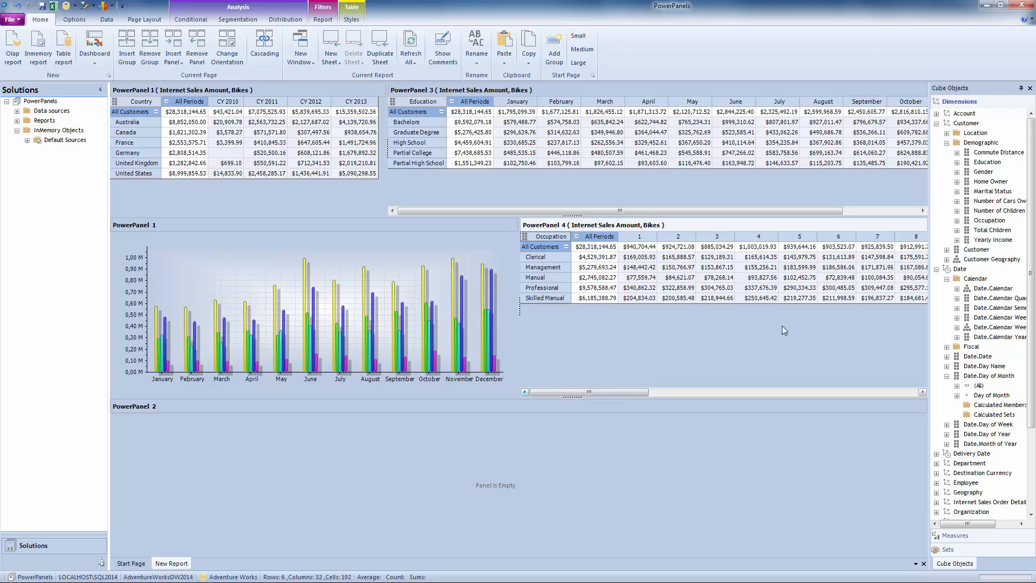
Copy the PowerPanel 4 table and paste it into the empty PowerPanel 2 as an Internet Sales Amount PowerGraph.
{"action": "right_click", "coordinate": [743, 226]}
{"action": "left_click", "coordinate": [765, 231]}
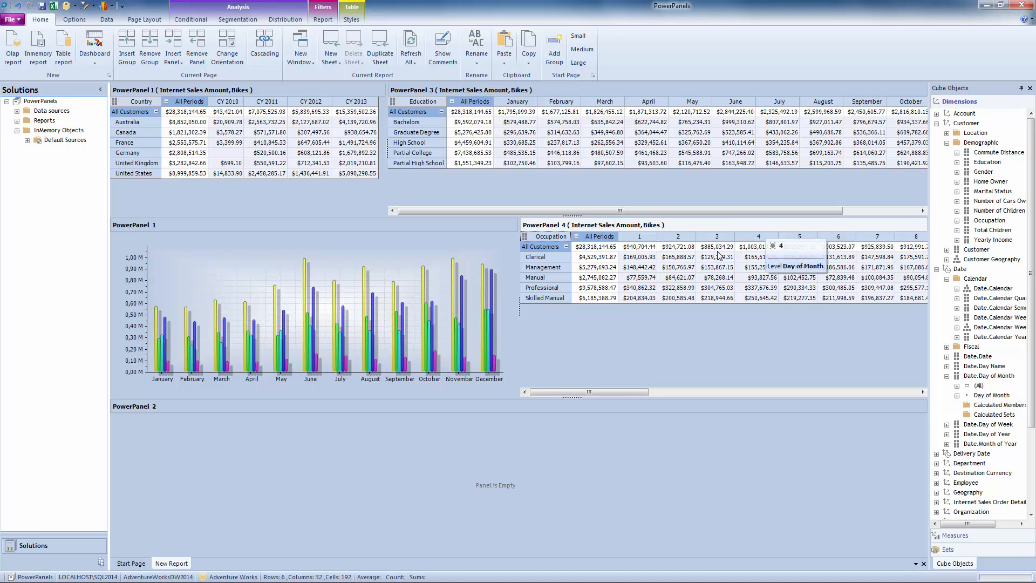
{"action": "right_click", "coordinate": [507, 406]}
{"action": "right_click", "coordinate": [507, 408]}
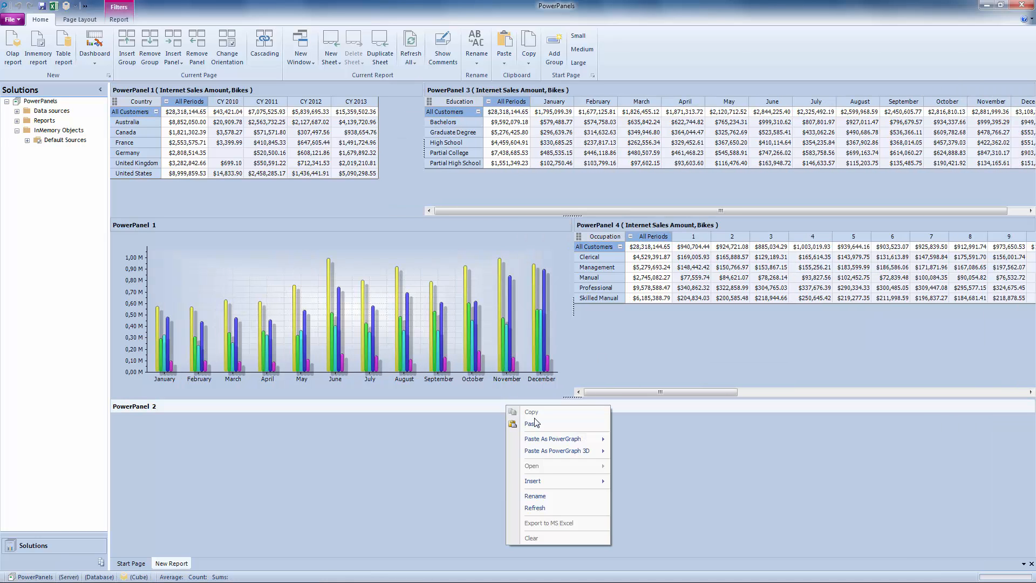
{"action": "mouse_move", "coordinate": [563, 441]}
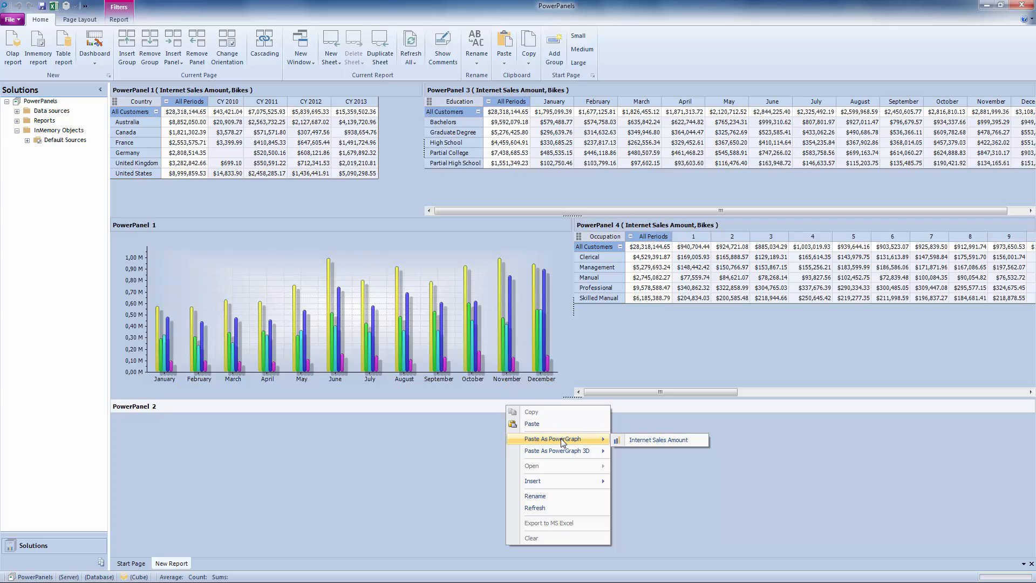
{"action": "left_click", "coordinate": [659, 439]}
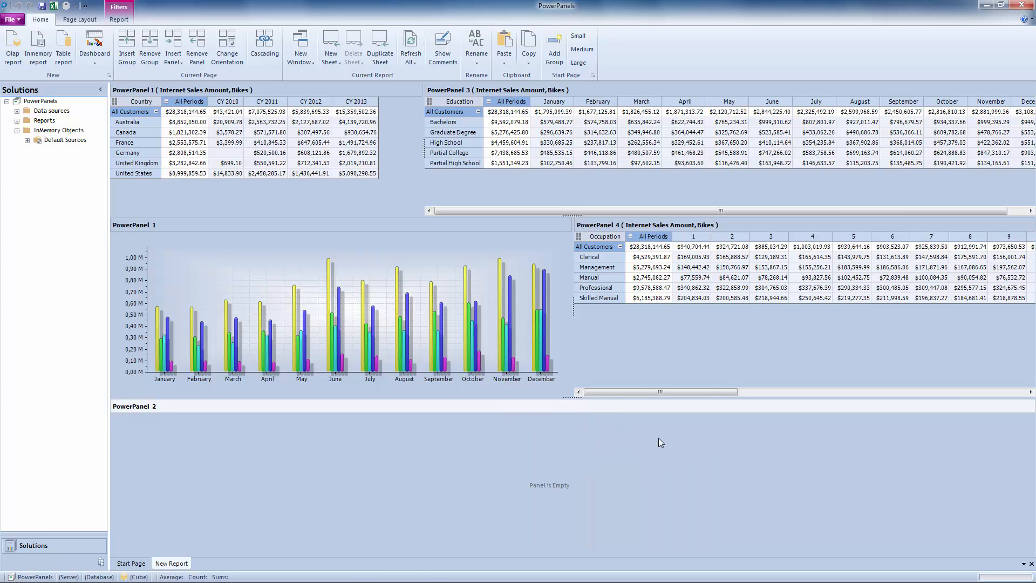
Collapse the Solutions pane and shift both horizontal panel dividers upward to give the graphs more room.
{"action": "left_click", "coordinate": [100, 90]}
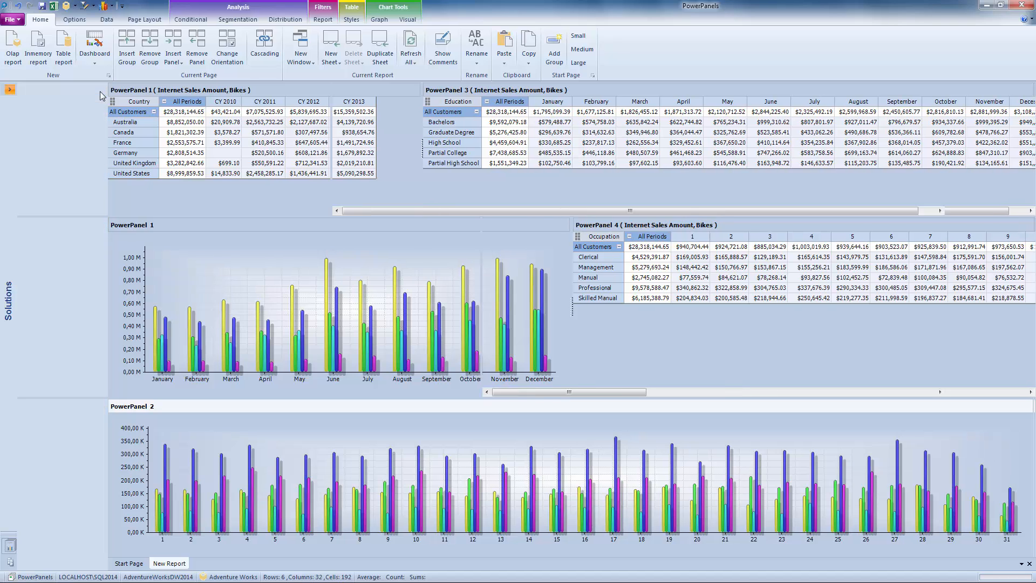
{"action": "left_click_drag", "start_coordinate": [526, 216], "coordinate": [525, 195]}
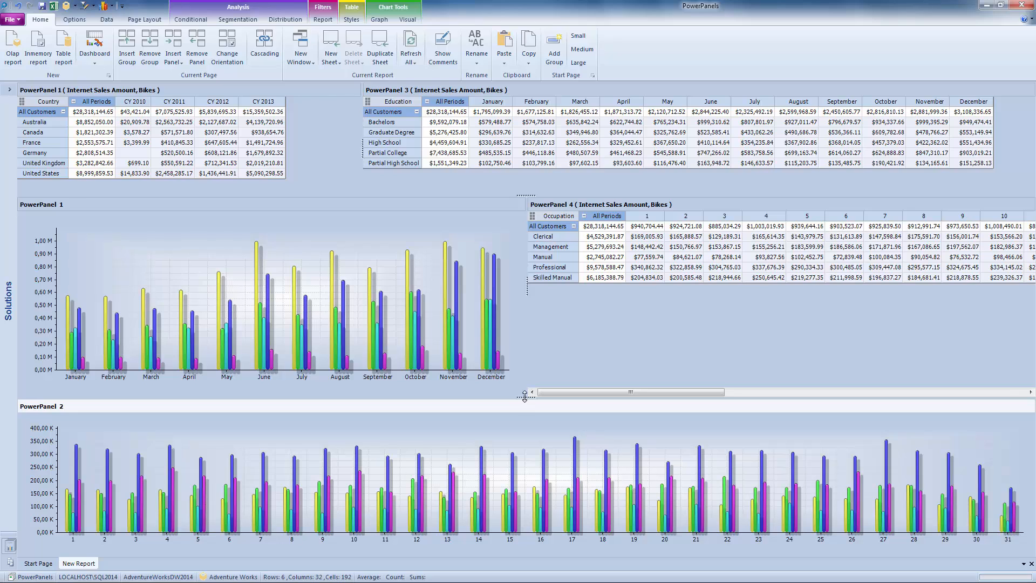
{"action": "left_click_drag", "start_coordinate": [528, 398], "coordinate": [530, 388]}
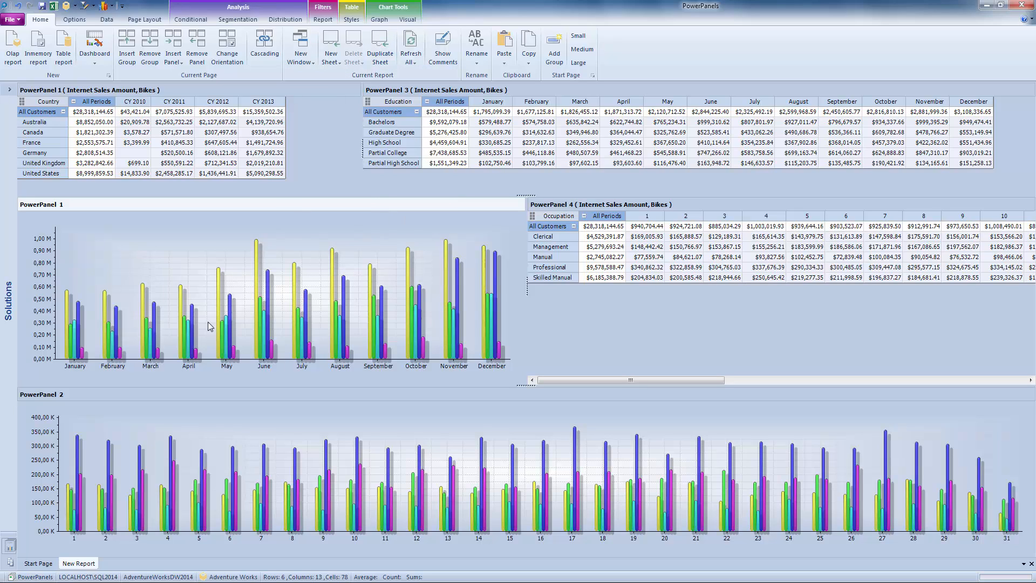
Change the PowerPanel 1 graph to the Stacked Cylinder chart type.
{"action": "left_click", "coordinate": [380, 20]}
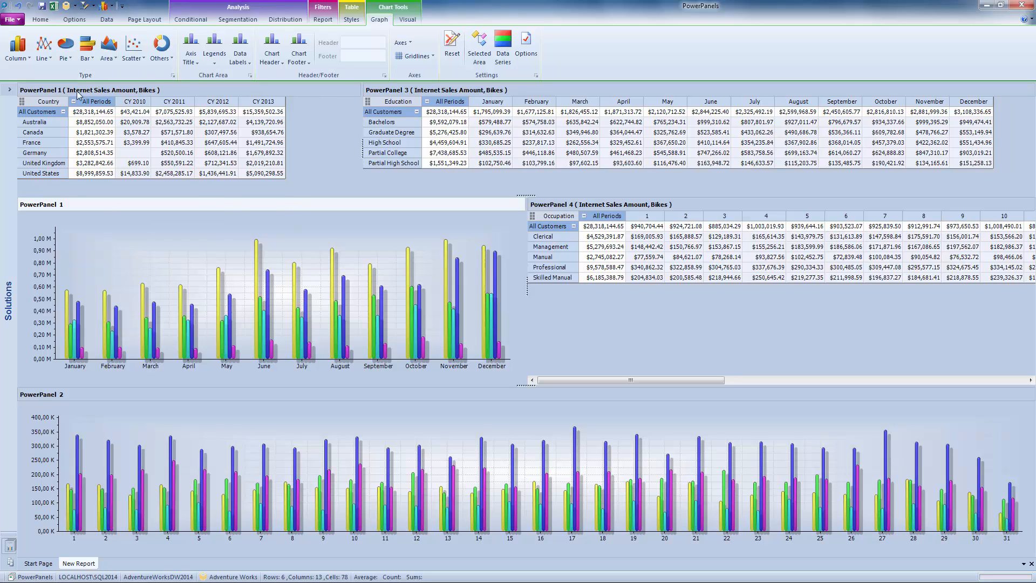
{"action": "left_click", "coordinate": [18, 57]}
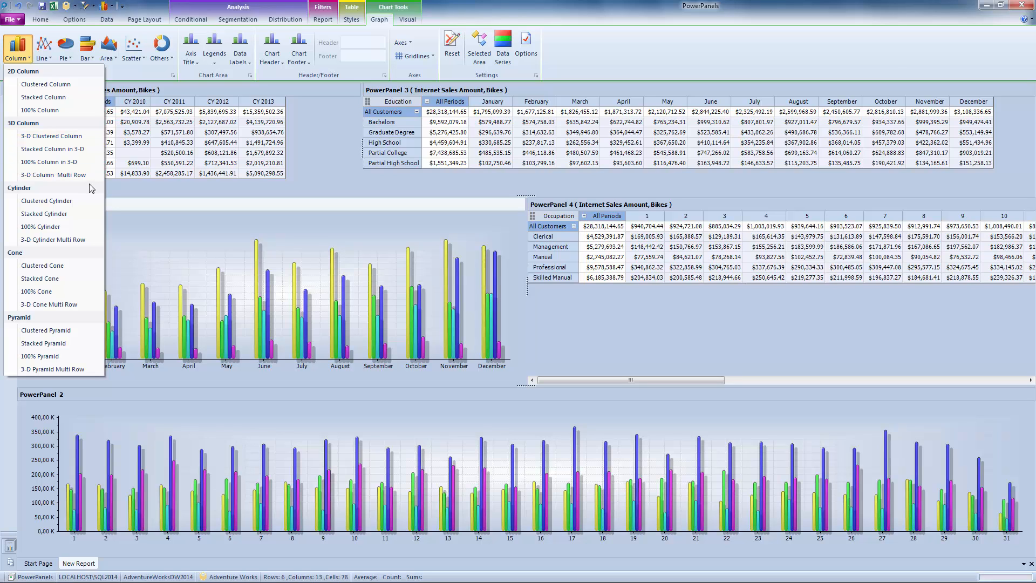
{"action": "left_click", "coordinate": [75, 216]}
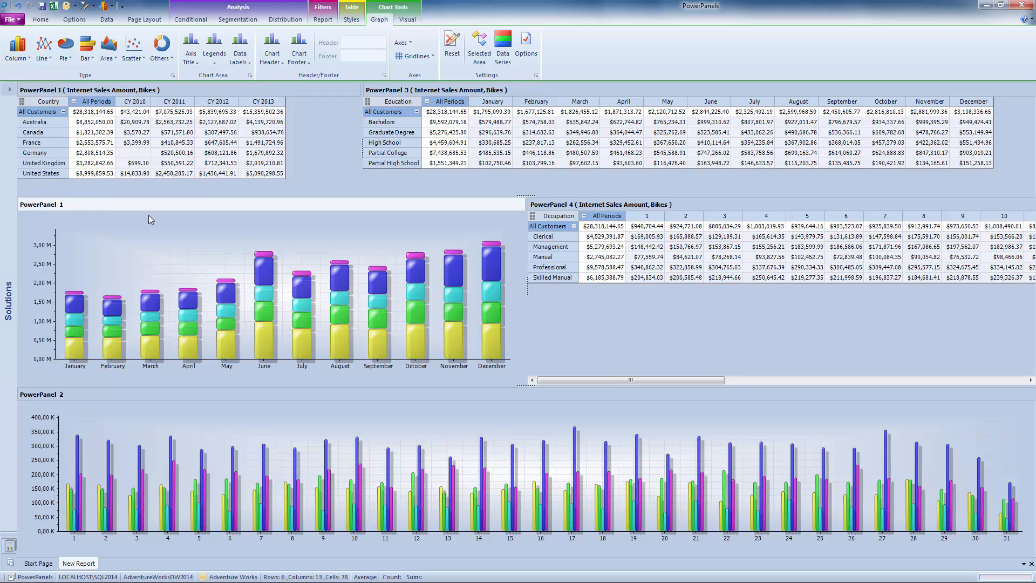
Set the PowerPanel 1 graph's 3D effect depth, elevation and rotation to 5 each.
{"action": "left_click", "coordinate": [413, 20]}
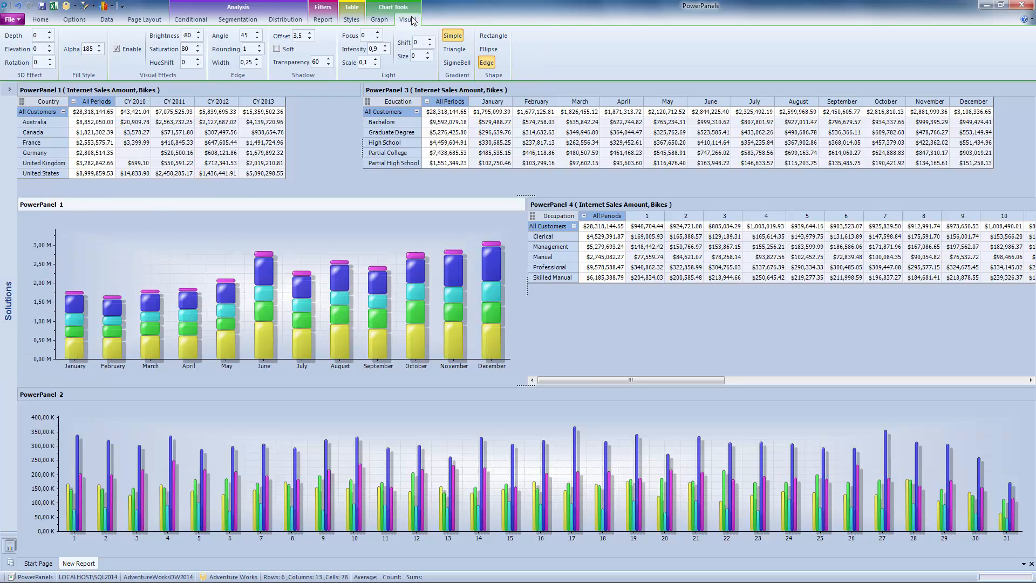
{"action": "type", "text": "5"}
{"action": "left_click", "coordinate": [38, 49]}
{"action": "type", "text": "5"}
{"action": "left_click", "coordinate": [42, 63]}
{"action": "type", "text": "5"}
{"action": "key", "text": "shift+Tab"}
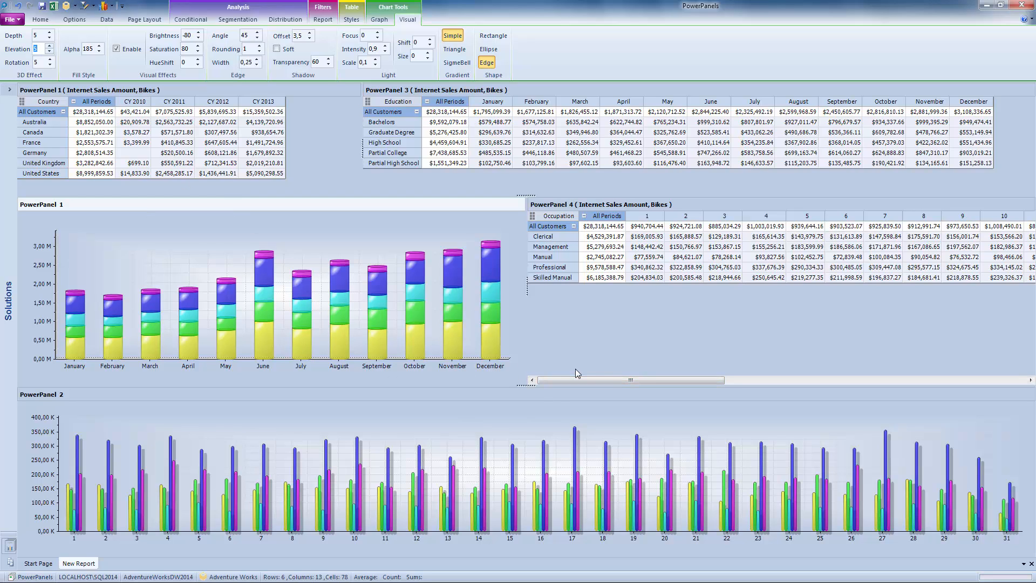
Change the PowerPanel 2 graph to the plain 2D Line chart type.
{"action": "left_click", "coordinate": [514, 397]}
{"action": "left_click", "coordinate": [514, 397]}
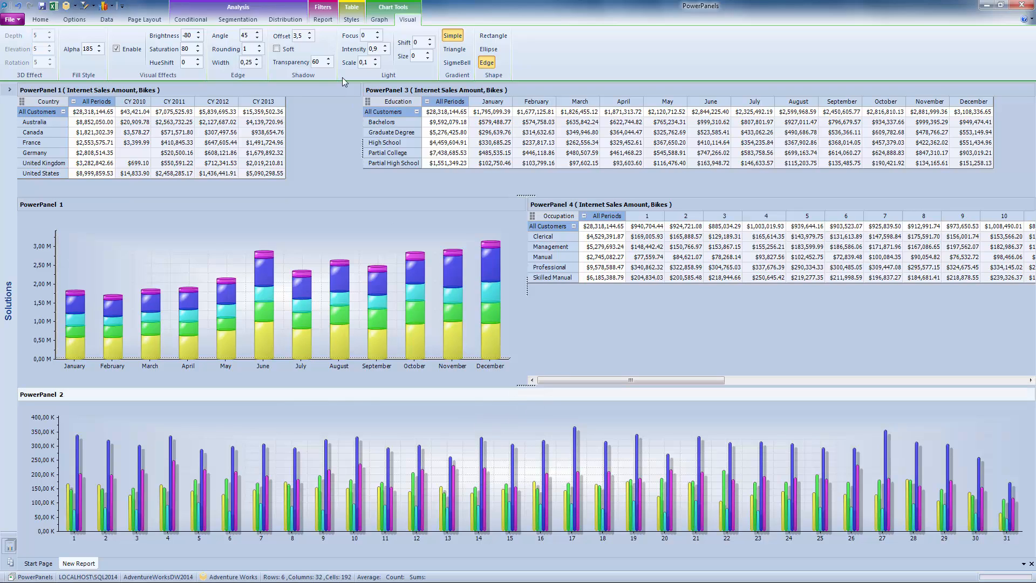
{"action": "left_click", "coordinate": [378, 21]}
{"action": "left_click", "coordinate": [45, 61]}
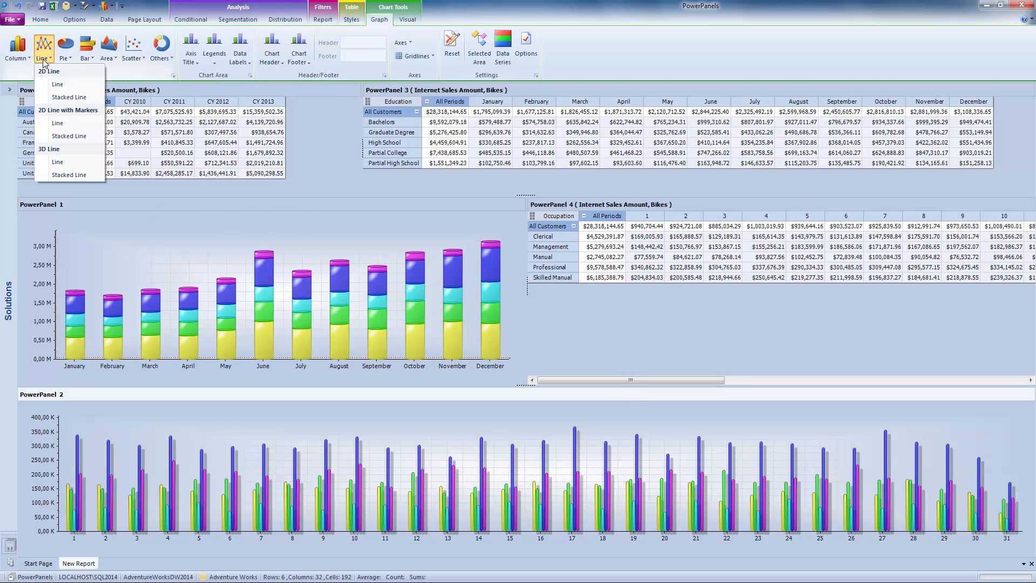
{"action": "left_click", "coordinate": [58, 85]}
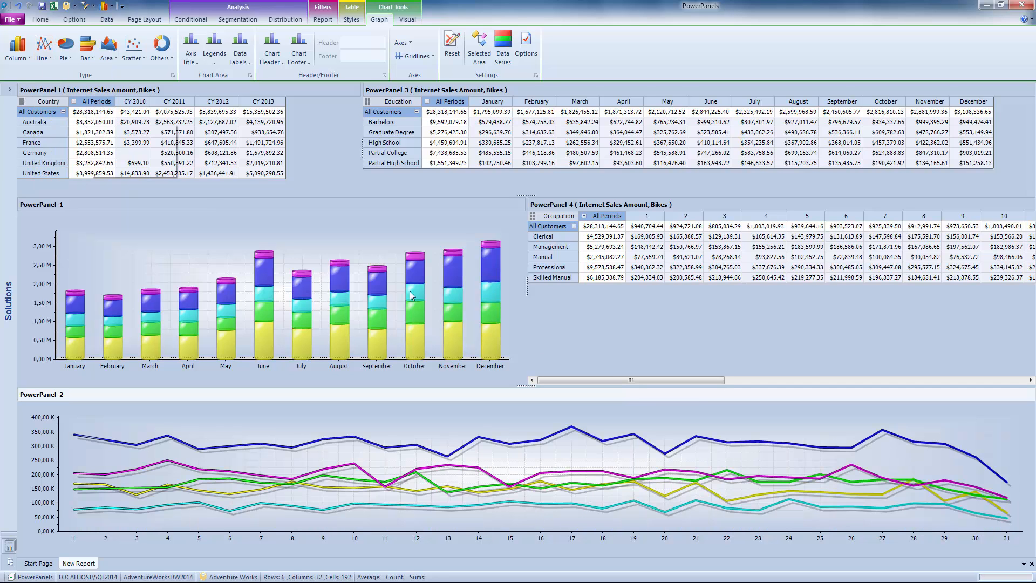
Enlarge PowerPanel 2 slightly by raising its upper divider and enable cascading for the current page.
{"action": "left_click_drag", "start_coordinate": [631, 376], "coordinate": [631, 363]}
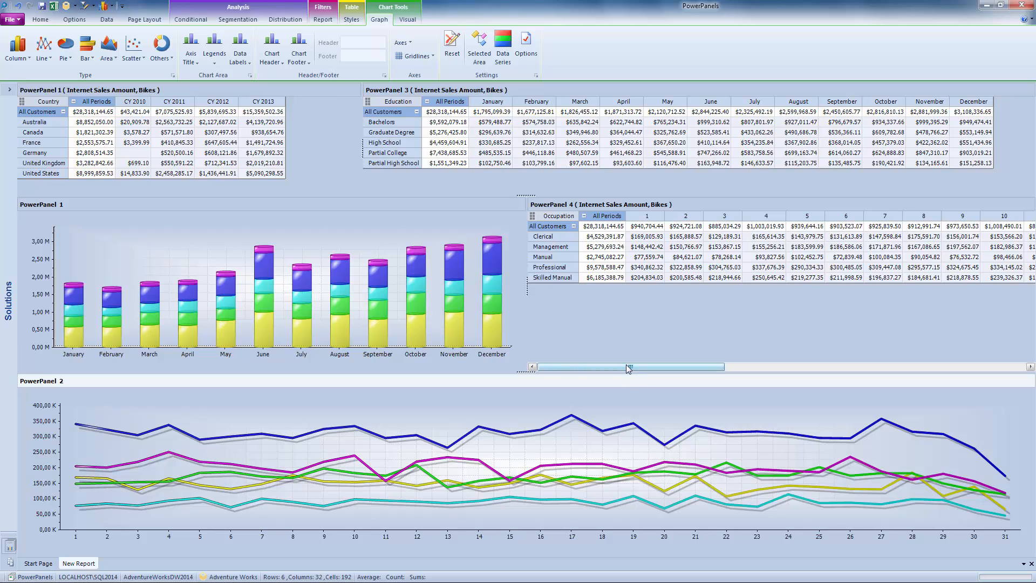
{"action": "left_click", "coordinate": [74, 19]}
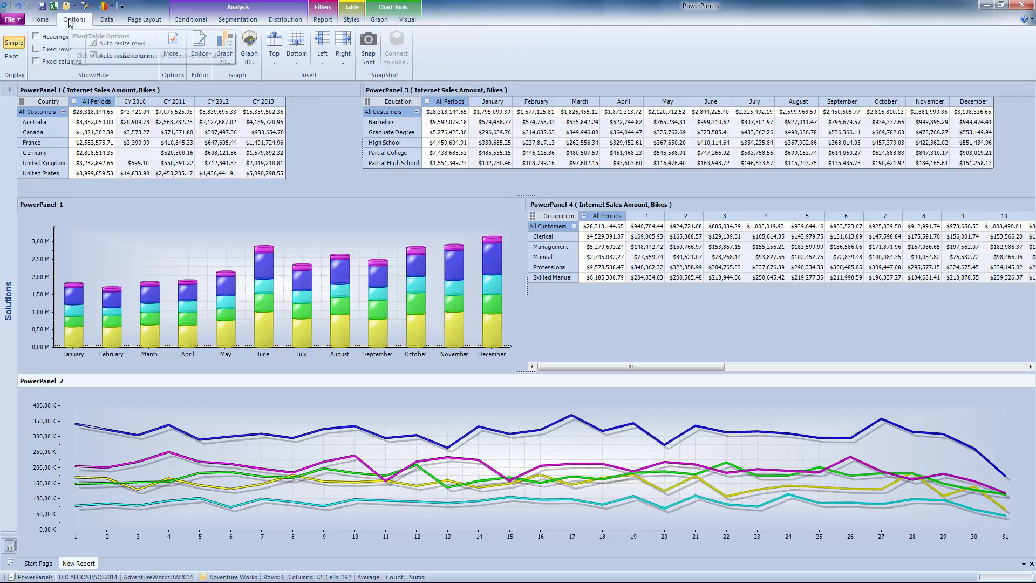
{"action": "left_click", "coordinate": [47, 21]}
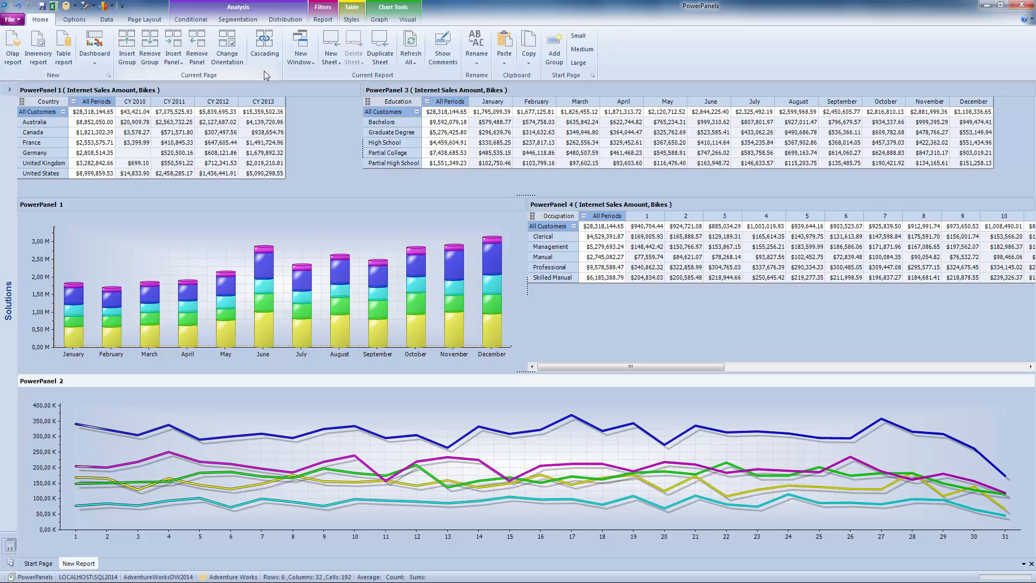
{"action": "left_click", "coordinate": [266, 49]}
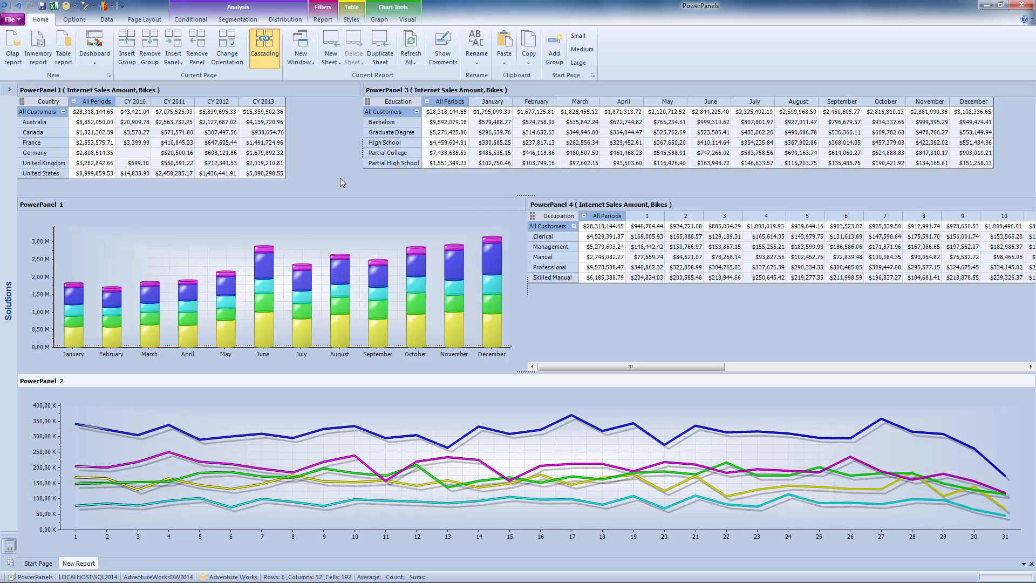
Cascade the CY 2012 column from PowerPanel 1 so it filters the other panels.
{"action": "mouse_move", "coordinate": [261, 142]}
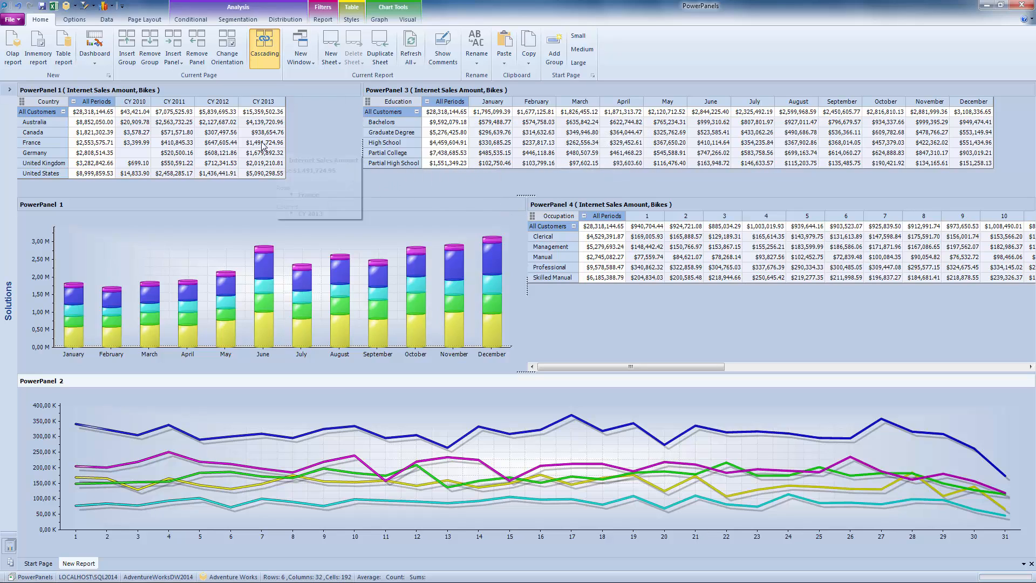
{"action": "left_click", "coordinate": [217, 104]}
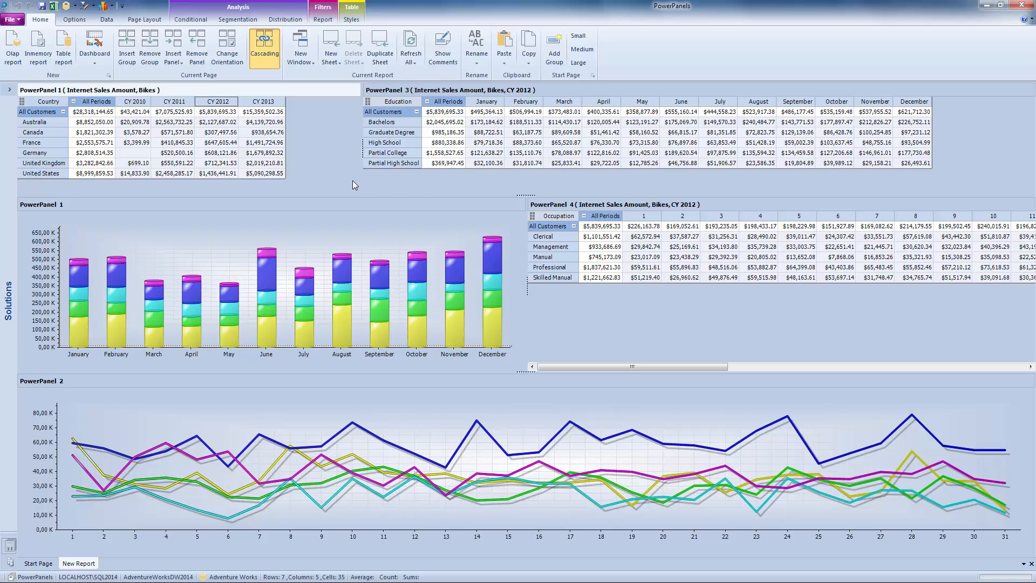
{"action": "mouse_move", "coordinate": [541, 112]}
{"action": "left_click_drag", "start_coordinate": [682, 369], "coordinate": [586, 371]}
Cascade the December column from PowerPanel 3 to PowerPanel 4 and widen PowerPanel 4 against the PowerPanel 1 graph.
{"action": "left_click", "coordinate": [913, 102]}
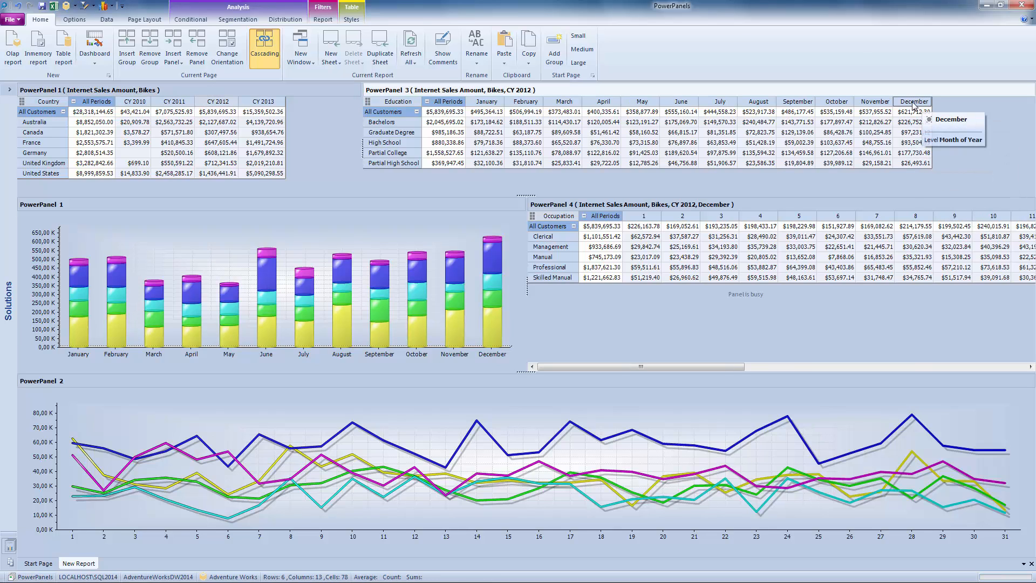
{"action": "left_click", "coordinate": [790, 368]}
{"action": "left_click_drag", "start_coordinate": [793, 370], "coordinate": [448, 297]}
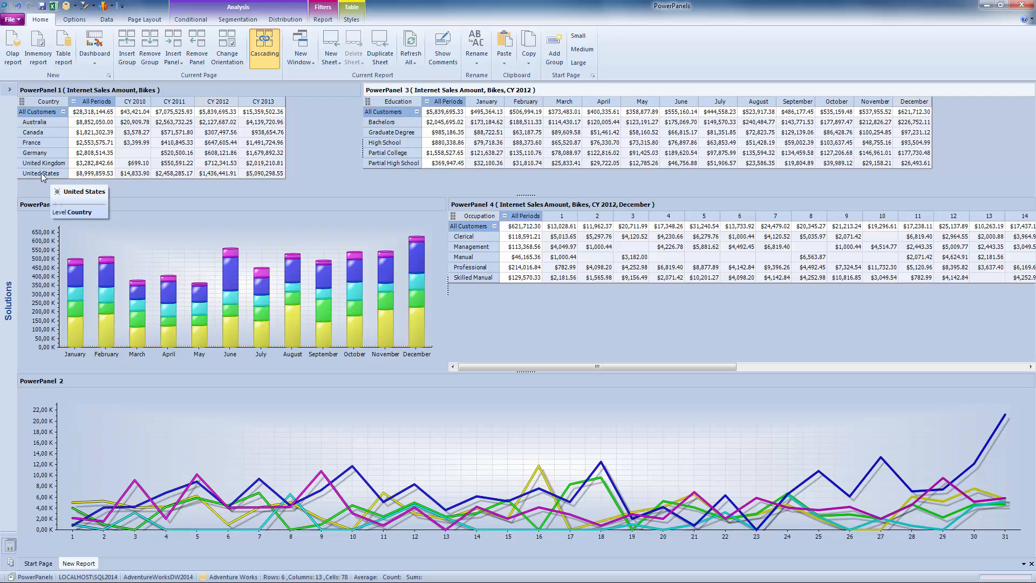
In PowerPanel 1, cascade the United States row, followed by the Australia cell under CY 2012.
{"action": "left_click", "coordinate": [41, 174]}
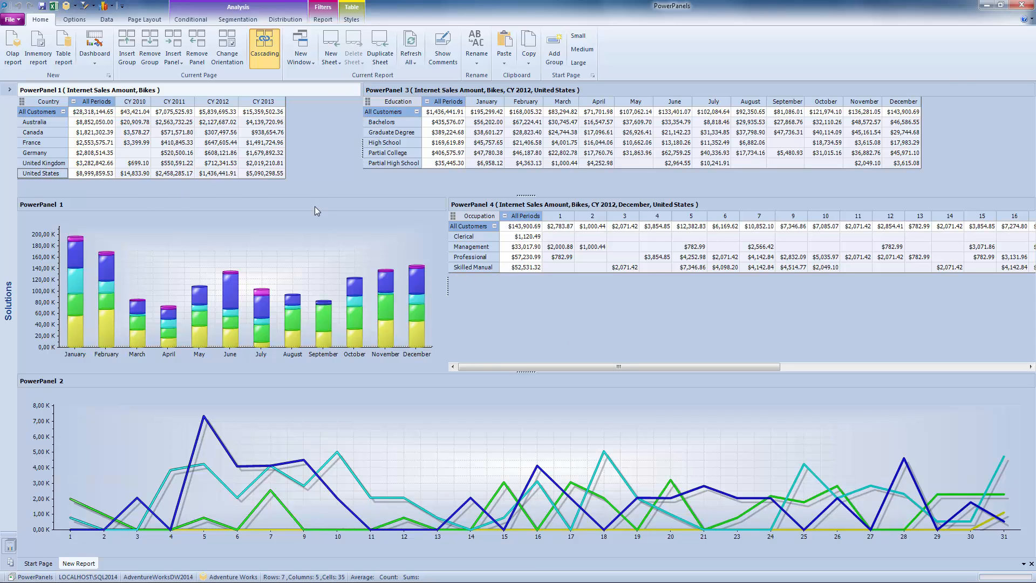
{"action": "mouse_move", "coordinate": [215, 132]}
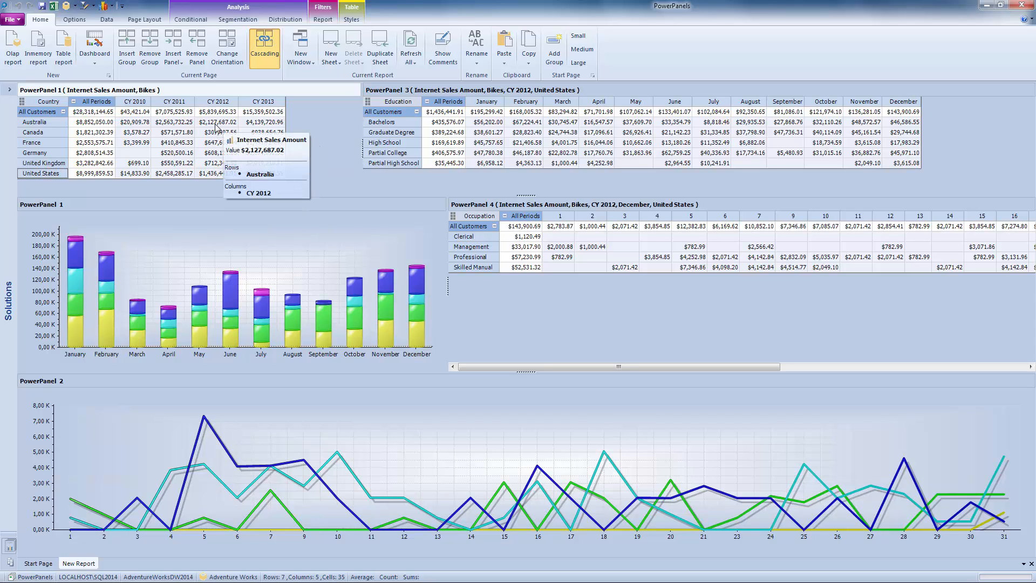
{"action": "left_click", "coordinate": [216, 126]}
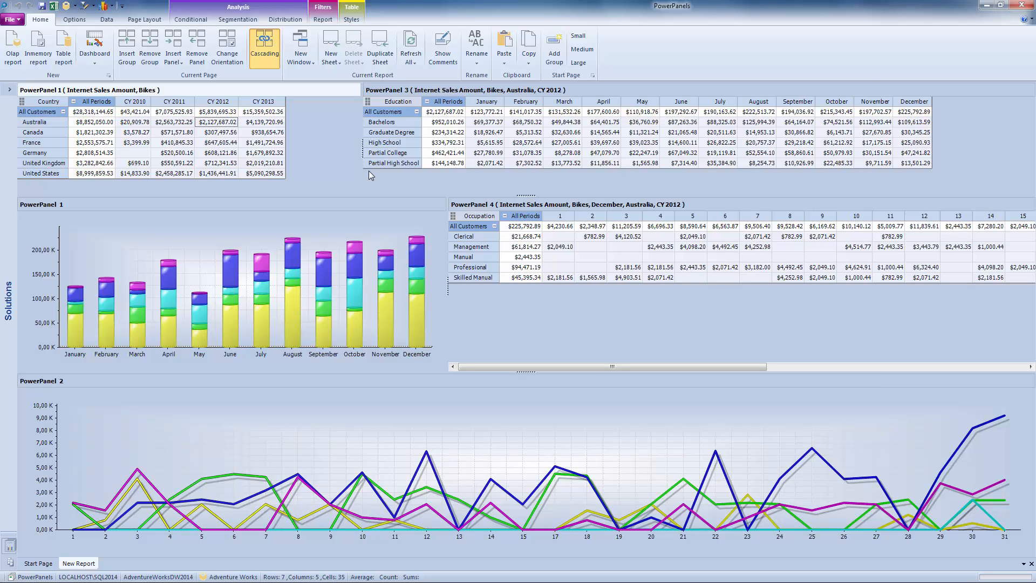
Widen PowerPanel 4 a little further by narrowing the PowerPanel 1 graph.
{"action": "mouse_move", "coordinate": [597, 370]}
{"action": "left_mouse_down"}
{"action": "mouse_move", "coordinate": [1011, 370]}
{"action": "mouse_move", "coordinate": [610, 369]}
{"action": "left_mouse_up"}
{"action": "left_click_drag", "start_coordinate": [448, 288], "coordinate": [423, 288]}
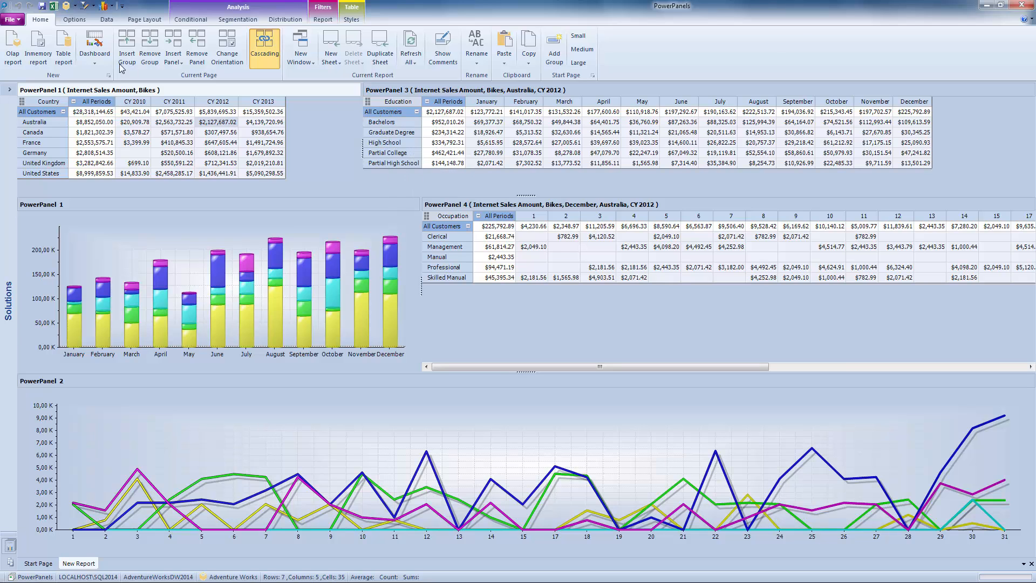
Show the cube objects and replace PowerPanel 3's Education rows with the Customer Location attribute State-Province, using the All Customers member.
{"action": "left_click", "coordinate": [67, 7]}
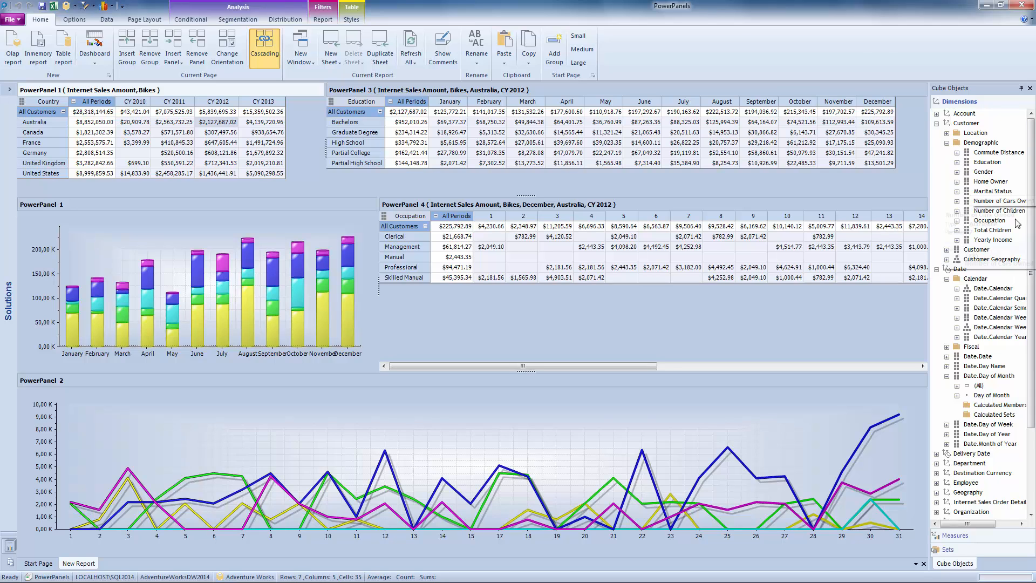
{"action": "left_click", "coordinate": [947, 143]}
{"action": "left_click", "coordinate": [947, 133]}
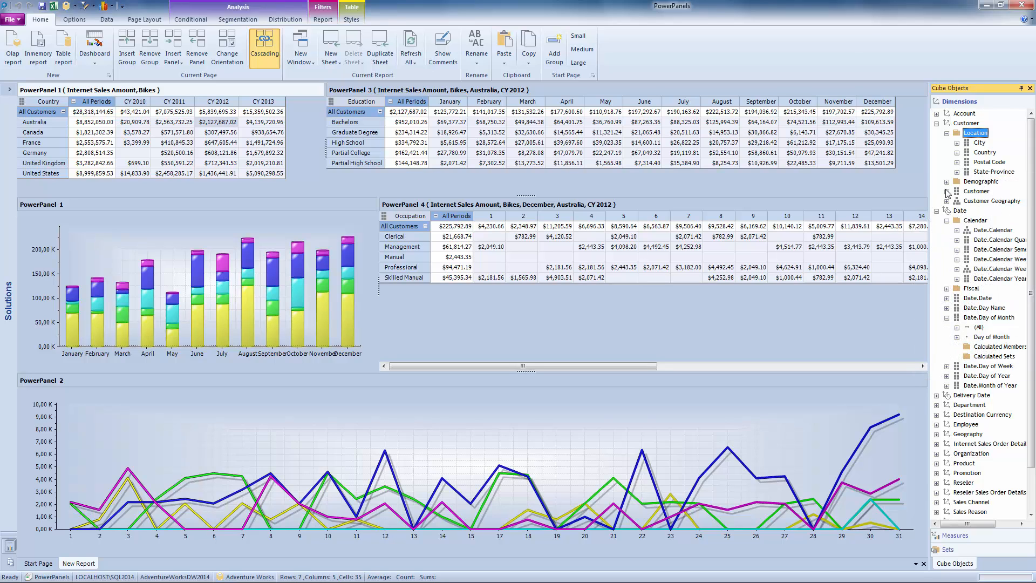
{"action": "left_click_drag", "start_coordinate": [994, 171], "coordinate": [350, 114]}
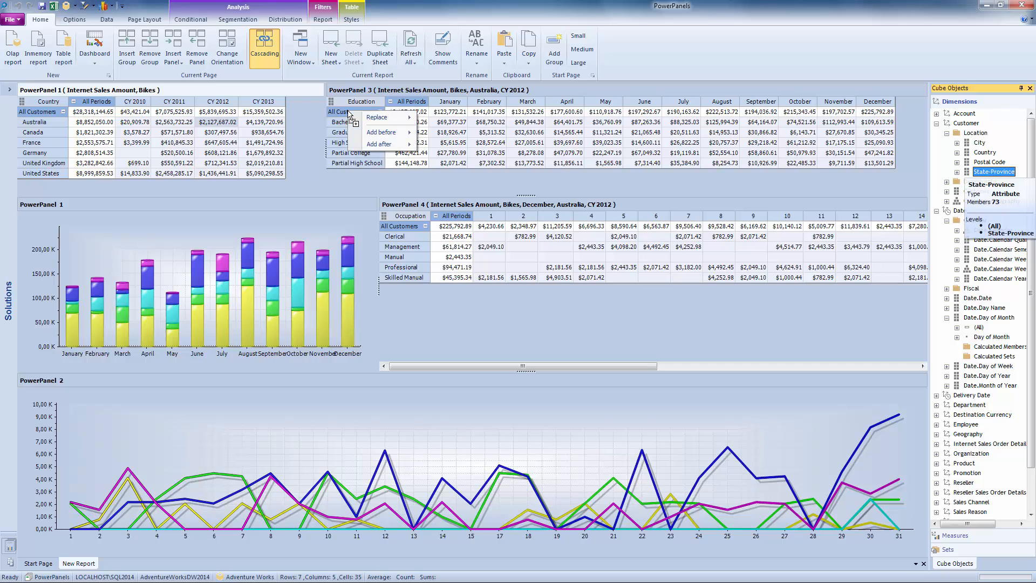
{"action": "mouse_move", "coordinate": [389, 117]}
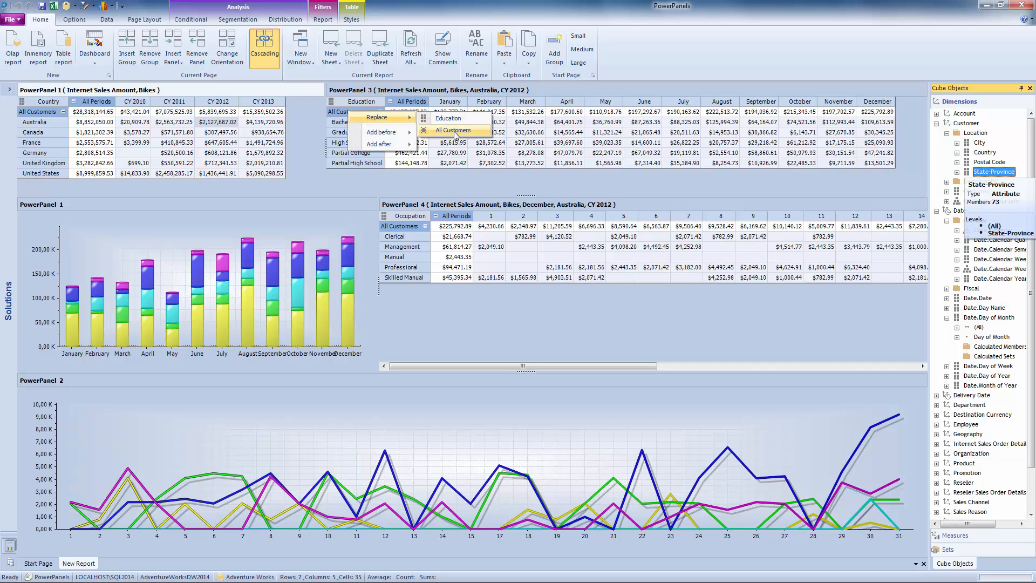
{"action": "left_click", "coordinate": [455, 131]}
{"action": "left_click", "coordinate": [361, 189]}
{"action": "left_click", "coordinate": [648, 431]}
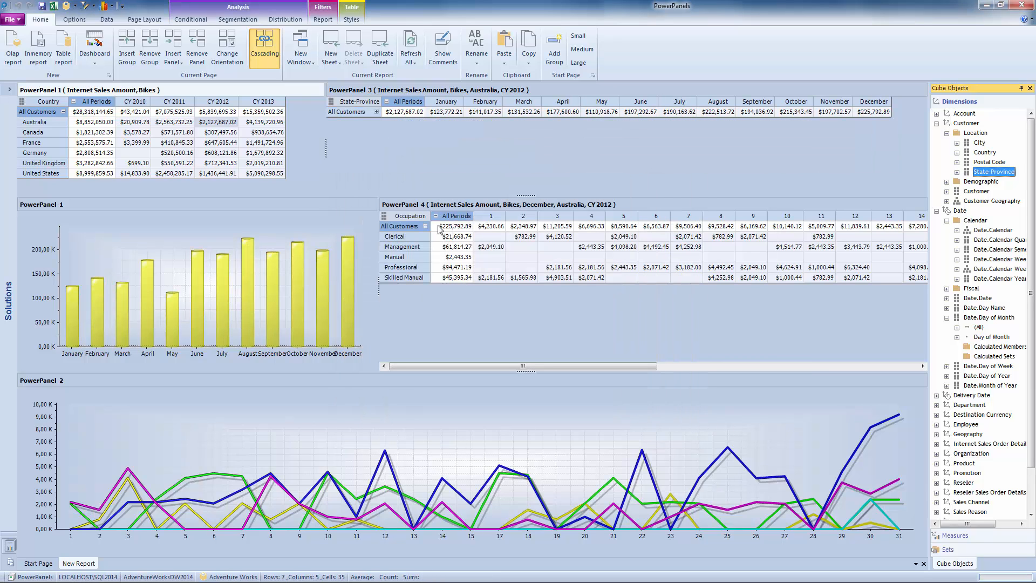
Expand All Customers in PowerPanel 3 into individual states and cascade the United States row from PowerPanel 1.
{"action": "left_click", "coordinate": [377, 112]}
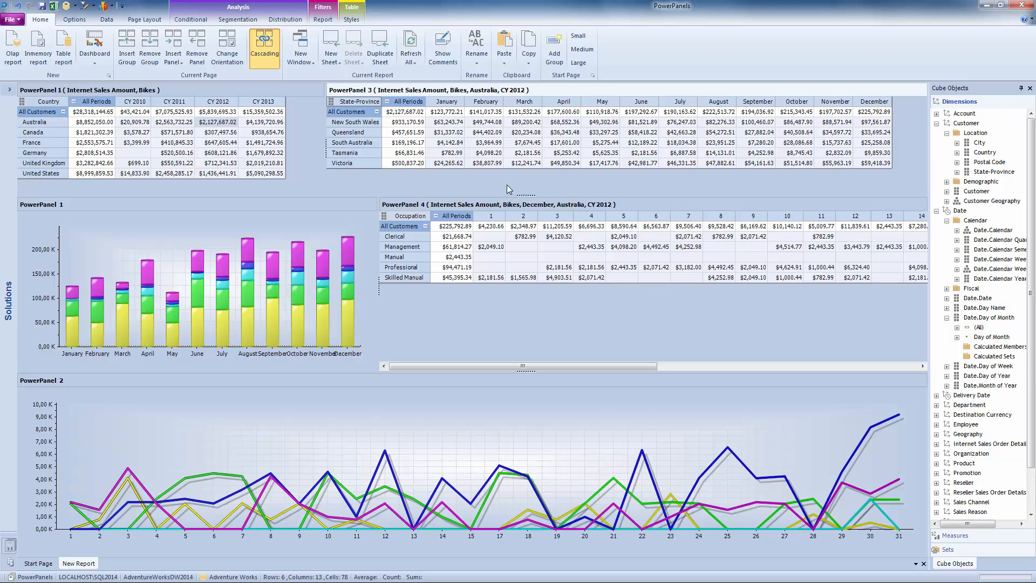
{"action": "left_click", "coordinate": [39, 174]}
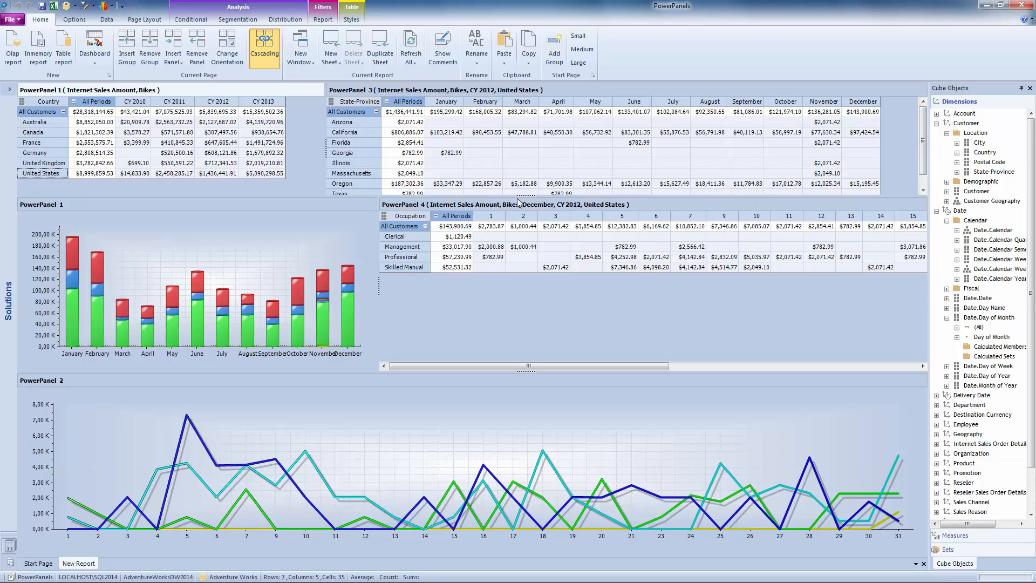
Increase the height of the upper panels until PowerPanel 3 shows all states, and cascade its Washington row.
{"action": "mouse_move", "coordinate": [523, 197]}
{"action": "left_mouse_down"}
{"action": "mouse_move", "coordinate": [530, 242]}
{"action": "mouse_move", "coordinate": [471, 229]}
{"action": "left_mouse_up"}
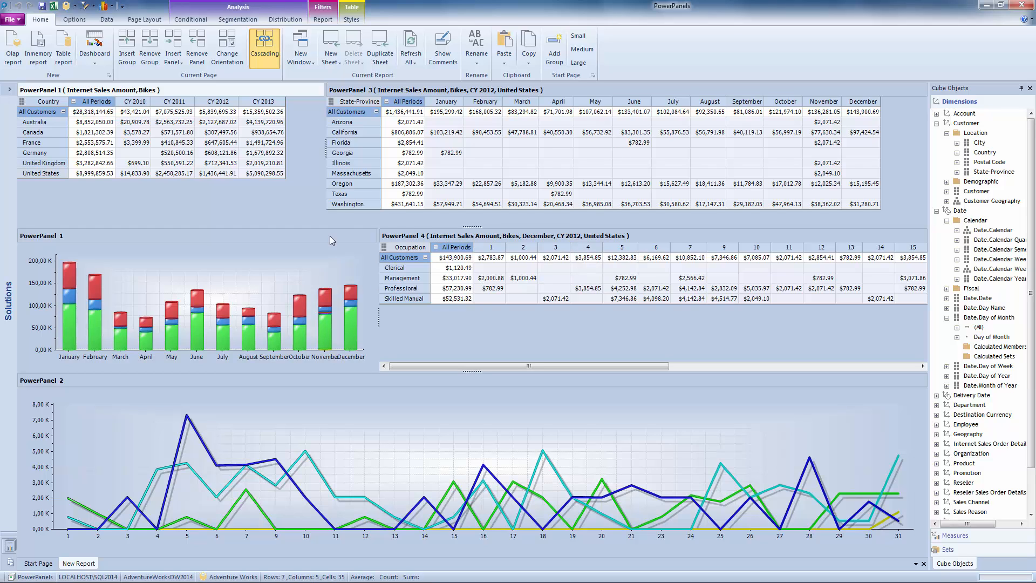
{"action": "left_click", "coordinate": [339, 206]}
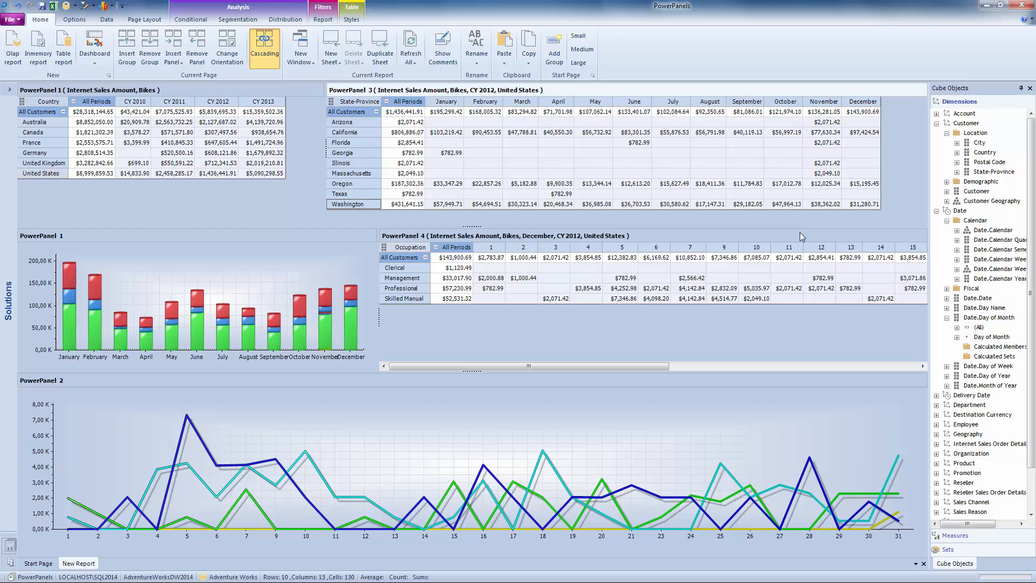
{"action": "left_click", "coordinate": [355, 207]}
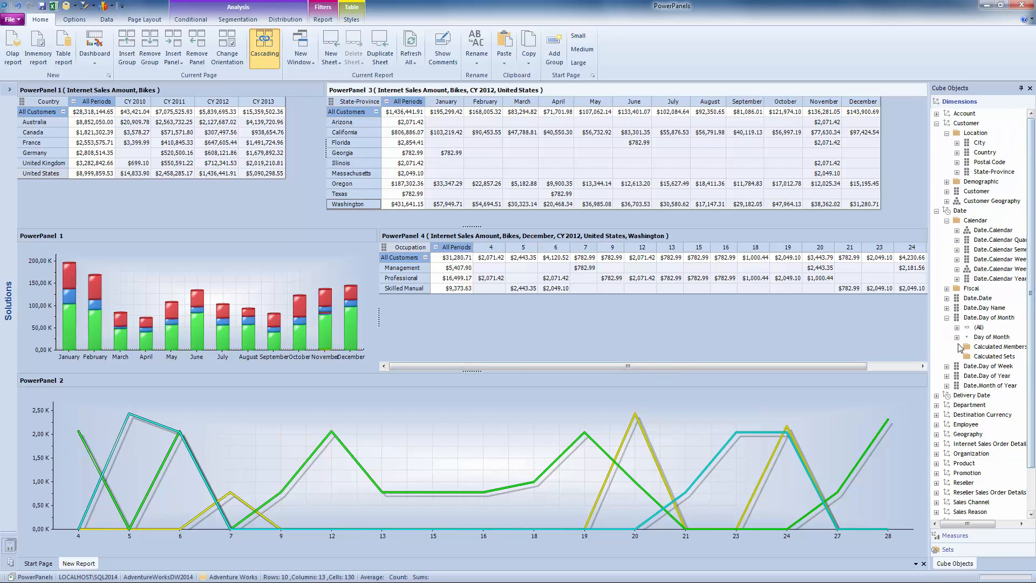
Collapse the Date dimension's Calendar folder in the cube objects and expand the Customer dimension's Demographic folder and Customer attribute.
{"action": "left_click", "coordinate": [947, 222]}
{"action": "left_click", "coordinate": [947, 202]}
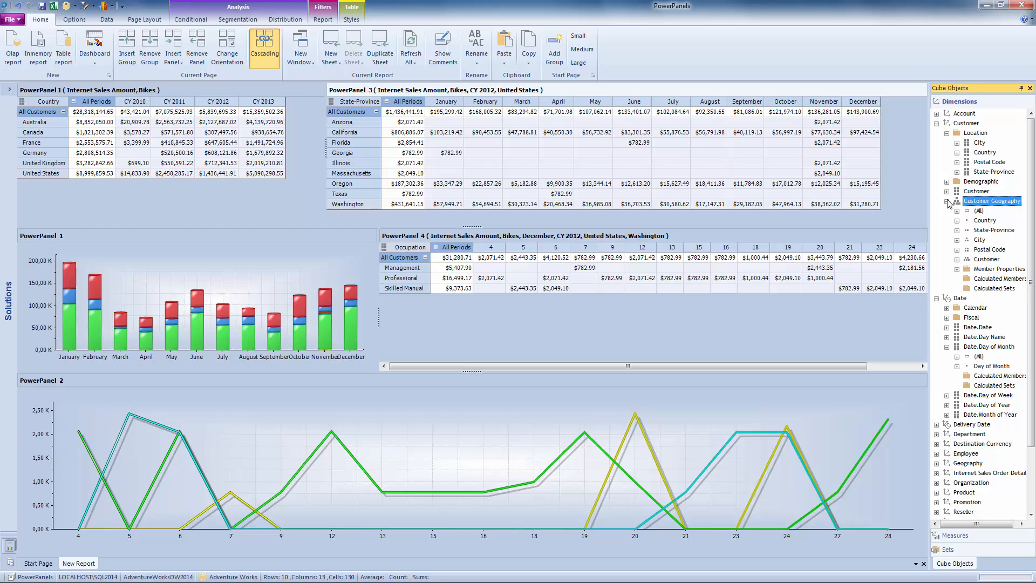
{"action": "left_click", "coordinate": [948, 201]}
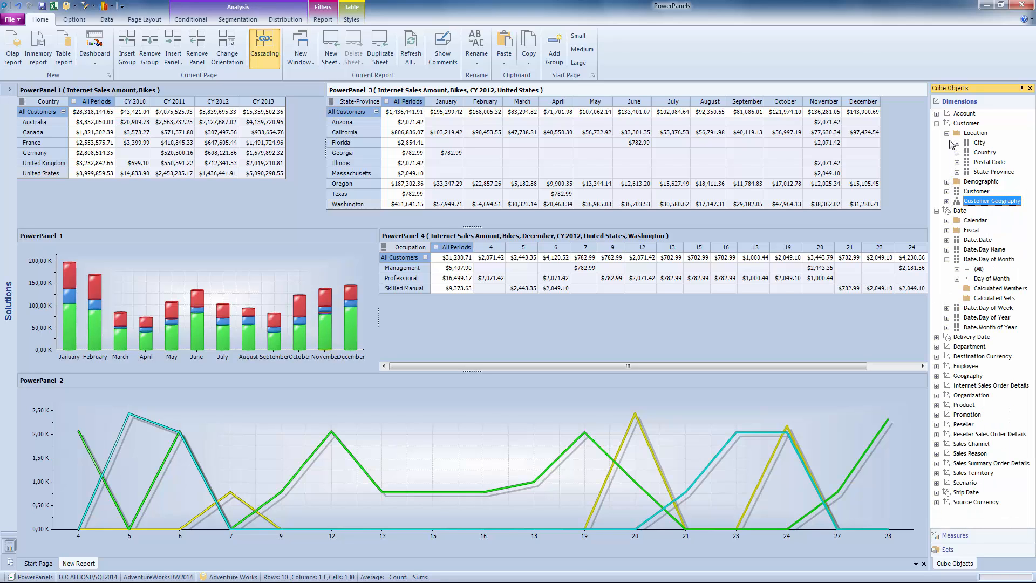
{"action": "left_click", "coordinate": [948, 183]}
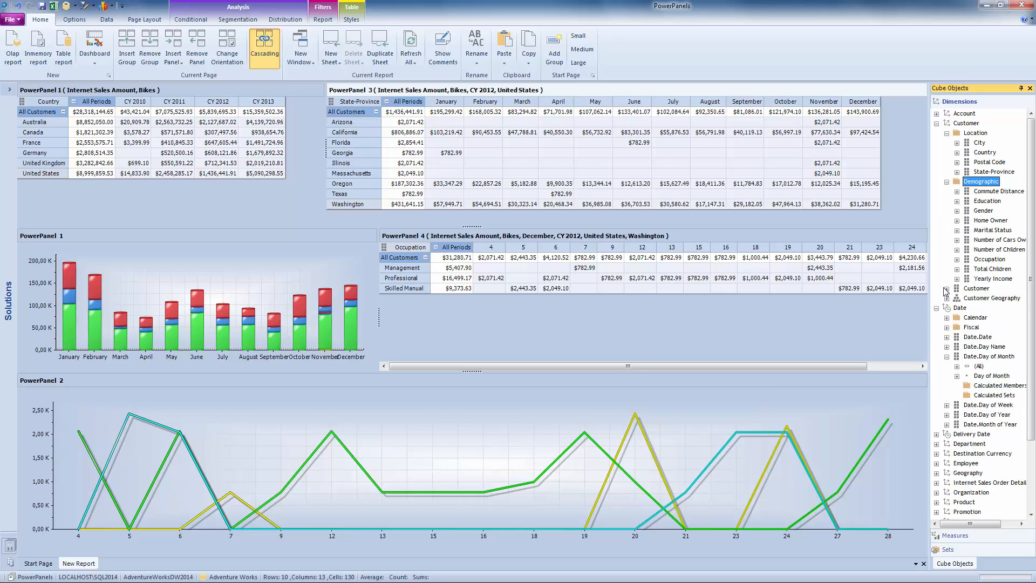
{"action": "left_click", "coordinate": [946, 290]}
{"action": "left_click", "coordinate": [945, 183]}
{"action": "left_click", "coordinate": [947, 288]}
Replace PowerPanel 4's Occupation rows with the Customer attribute, using the All Customers member.
{"action": "left_click_drag", "start_coordinate": [976, 291], "coordinate": [396, 260]}
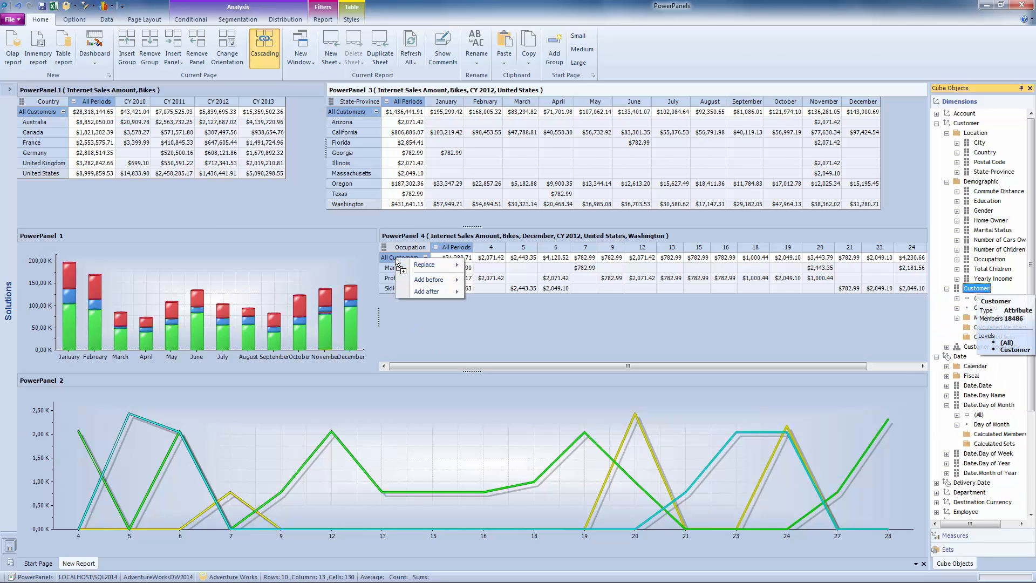
{"action": "left_click", "coordinate": [430, 272]}
{"action": "mouse_move", "coordinate": [973, 290]}
{"action": "left_click_drag", "start_coordinate": [973, 293], "coordinate": [402, 258]}
{"action": "mouse_move", "coordinate": [430, 262]}
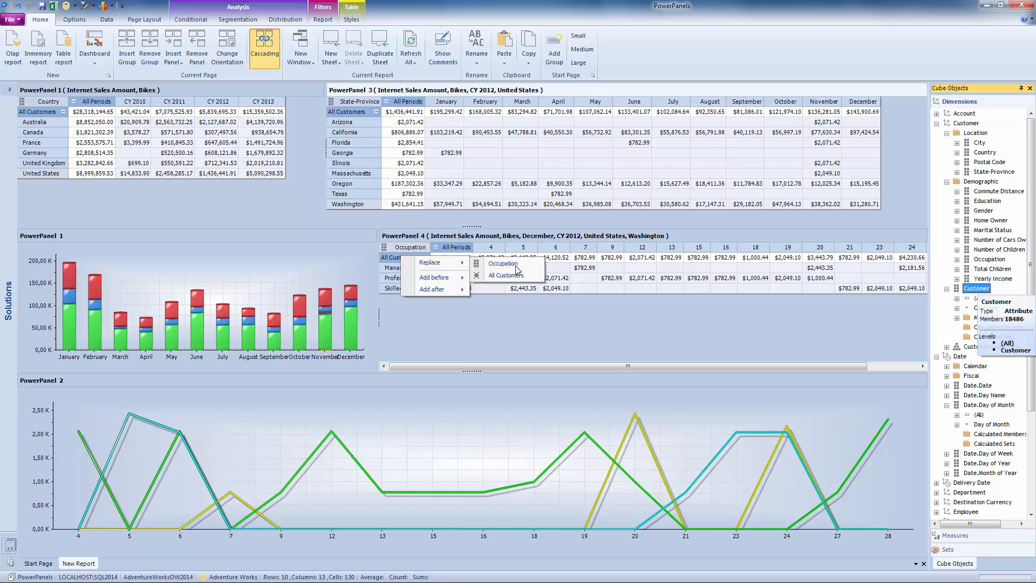
{"action": "left_click", "coordinate": [515, 265]}
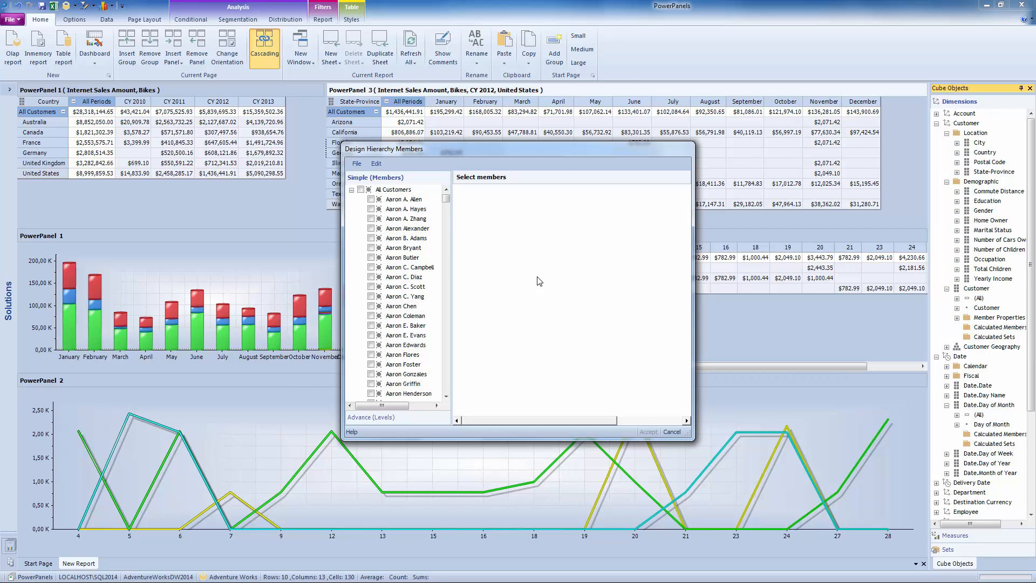
{"action": "left_click_drag", "start_coordinate": [555, 160], "coordinate": [488, 121]}
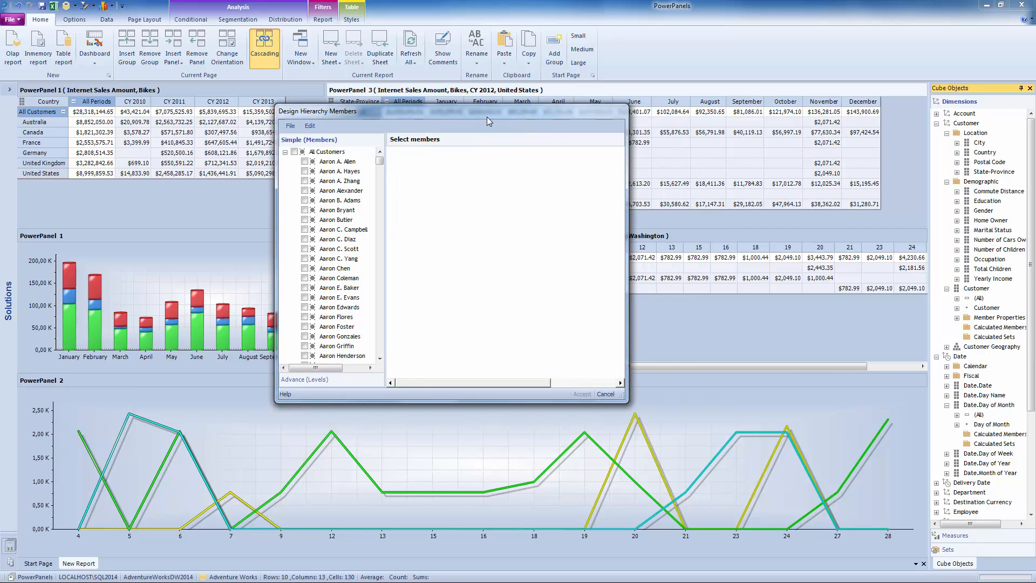
{"action": "left_click_drag", "start_coordinate": [623, 399], "coordinate": [797, 445]}
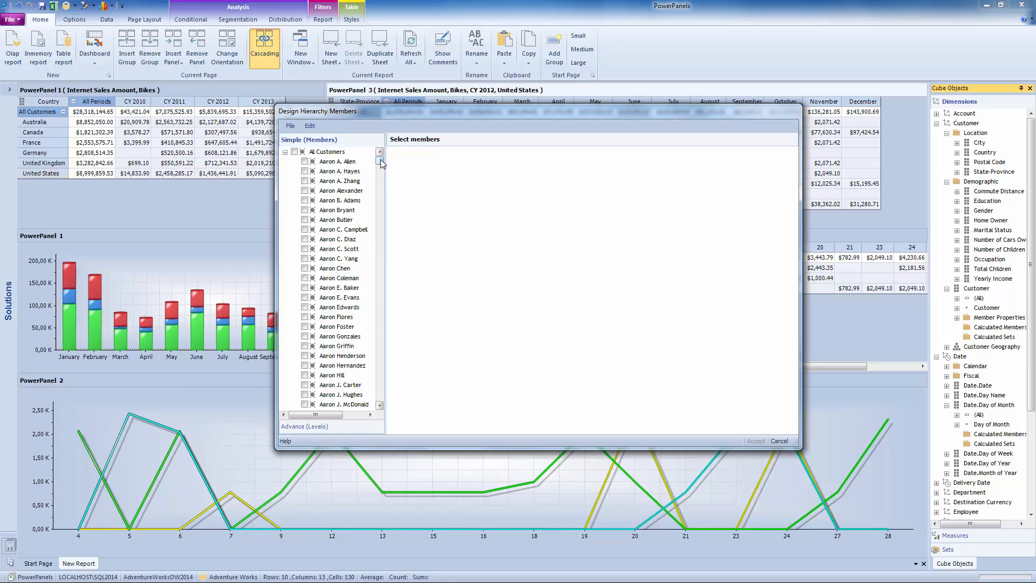
{"action": "left_click", "coordinate": [295, 152]}
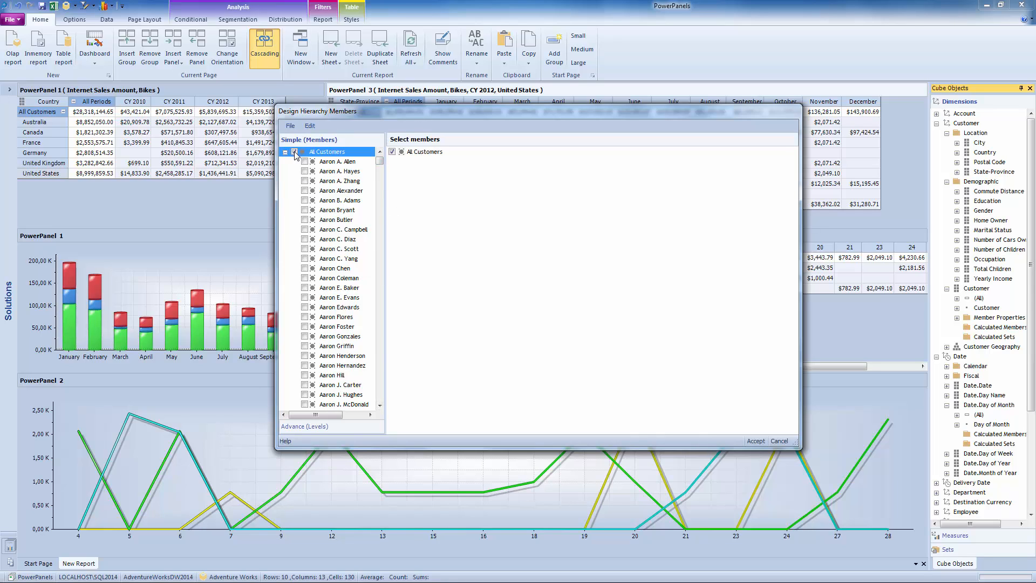
{"action": "left_click", "coordinate": [756, 441]}
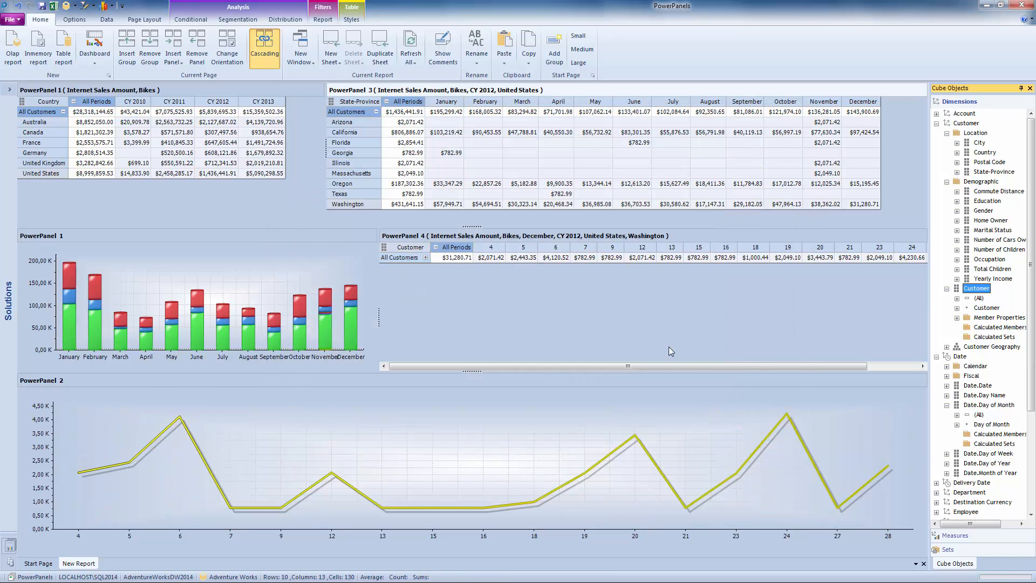
Expand All Customers in PowerPanel 4 into individual customers and cascade the California row from PowerPanel 3.
{"action": "left_click", "coordinate": [426, 258]}
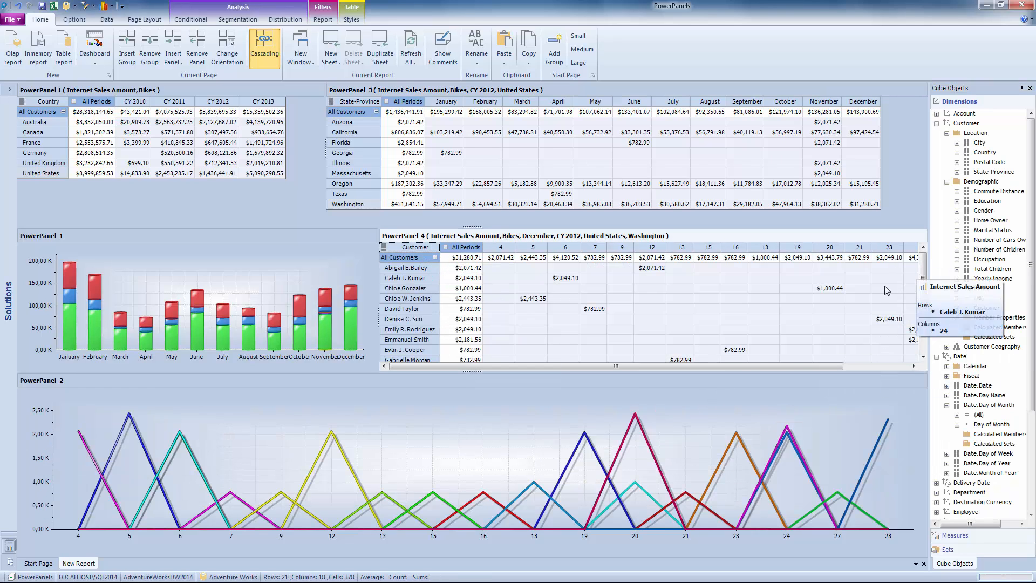
{"action": "mouse_move", "coordinate": [924, 276]}
{"action": "left_mouse_down"}
{"action": "mouse_move", "coordinate": [927, 346]}
{"action": "mouse_move", "coordinate": [925, 267]}
{"action": "left_mouse_up"}
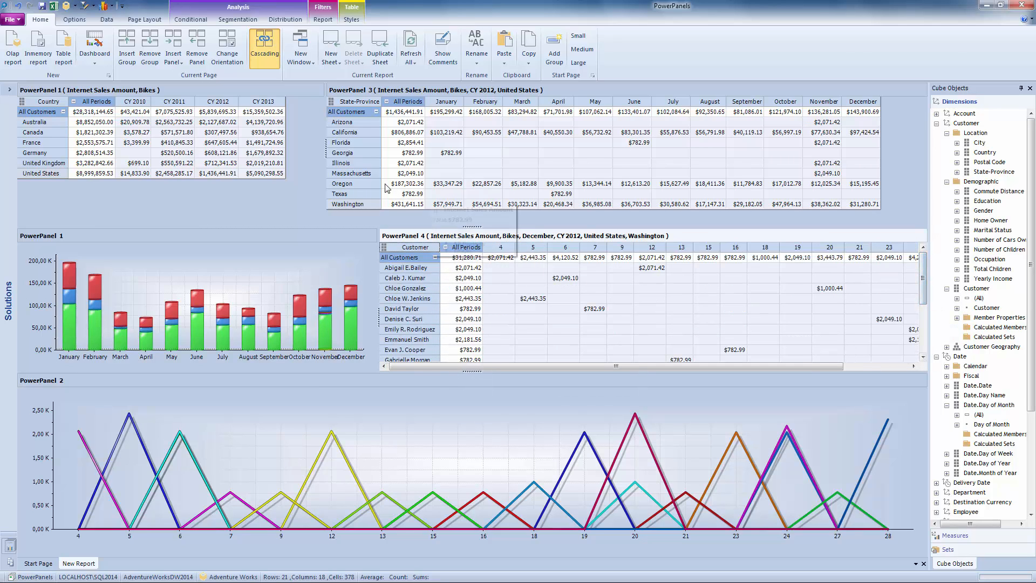
{"action": "left_click", "coordinate": [346, 134]}
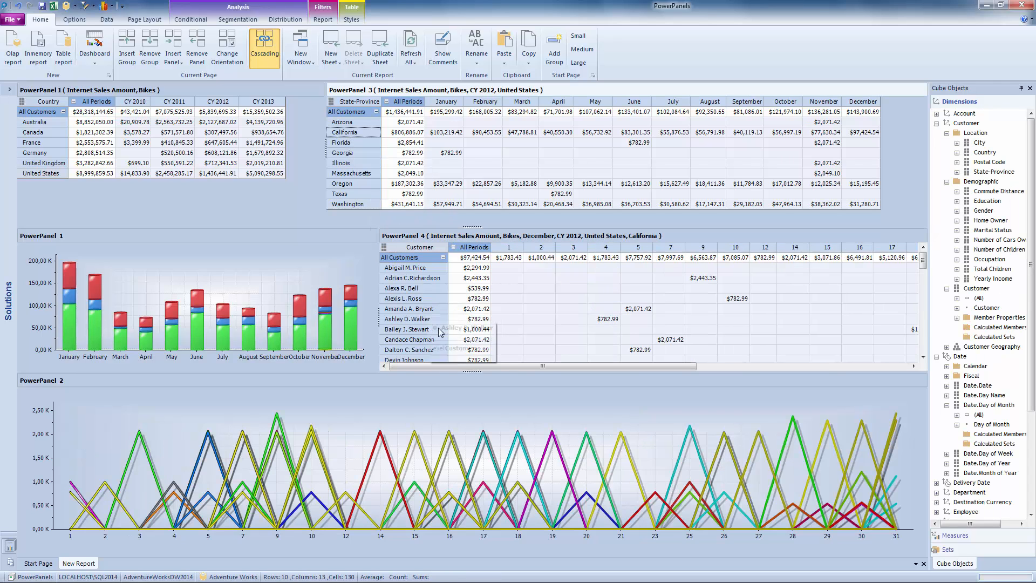
{"action": "mouse_move", "coordinate": [923, 257]}
{"action": "left_mouse_down"}
{"action": "mouse_move", "coordinate": [922, 343]}
{"action": "mouse_move", "coordinate": [921, 258]}
{"action": "left_mouse_up"}
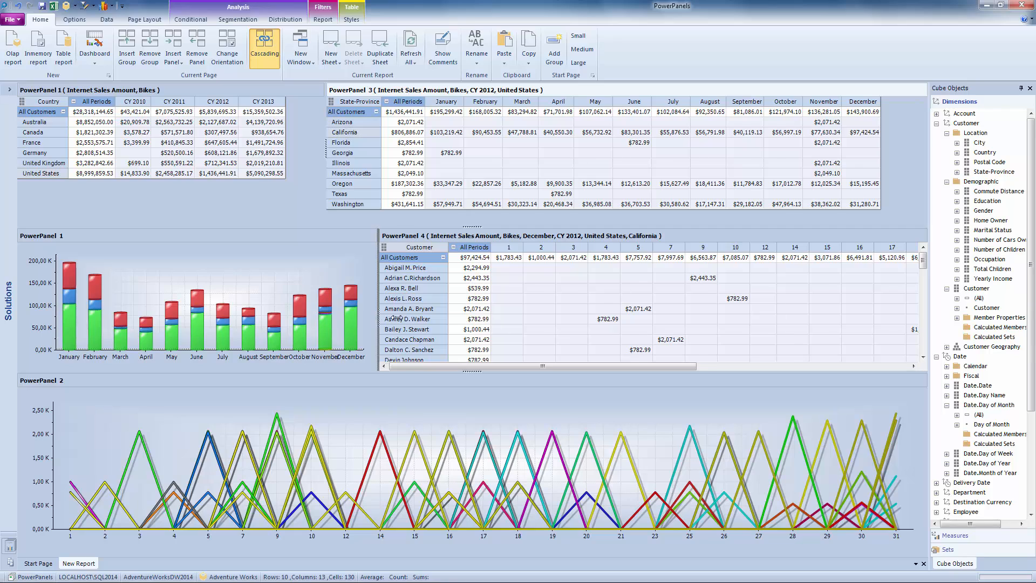
Widen the PowerPanel 1 graph slightly by narrowing PowerPanel 4.
{"action": "left_click_drag", "start_coordinate": [394, 319], "coordinate": [396, 317]}
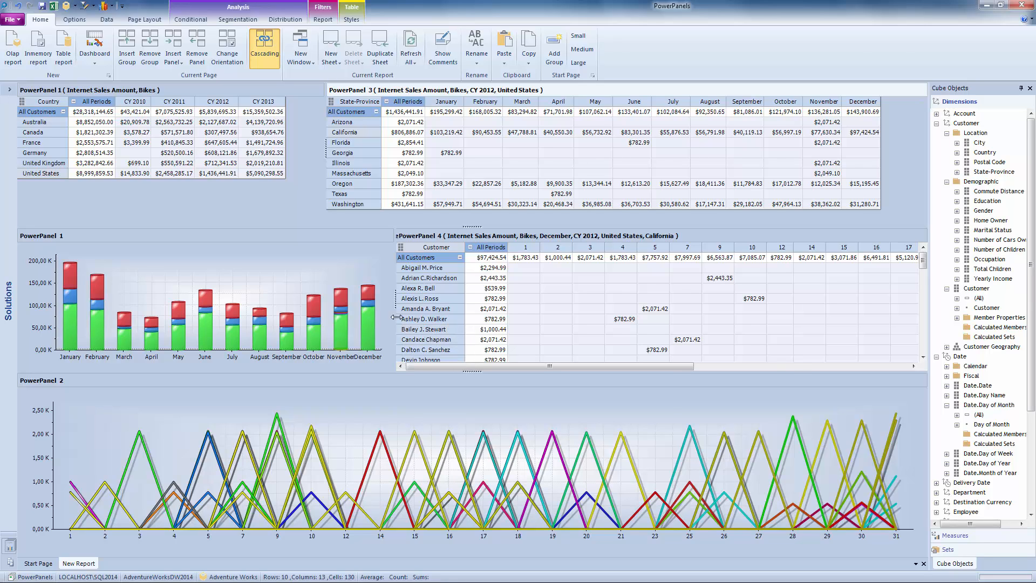
{"action": "left_click", "coordinate": [786, 364]}
{"action": "left_click_drag", "start_coordinate": [786, 364], "coordinate": [419, 386]}
Save the report as "Customer internet sales report" in the Reports folder.
{"action": "left_click", "coordinate": [42, 8]}
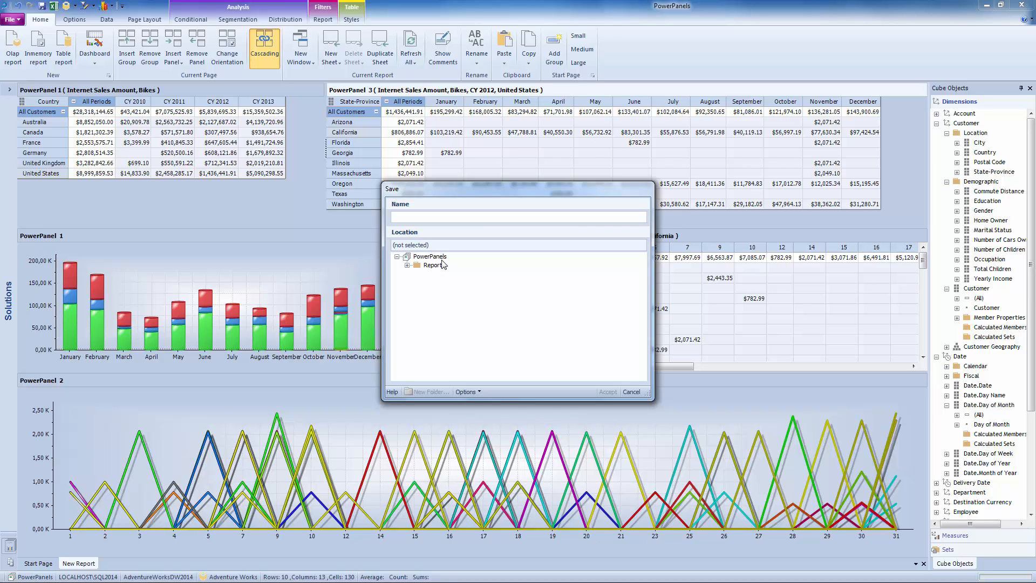
{"action": "double_click", "coordinate": [434, 266]}
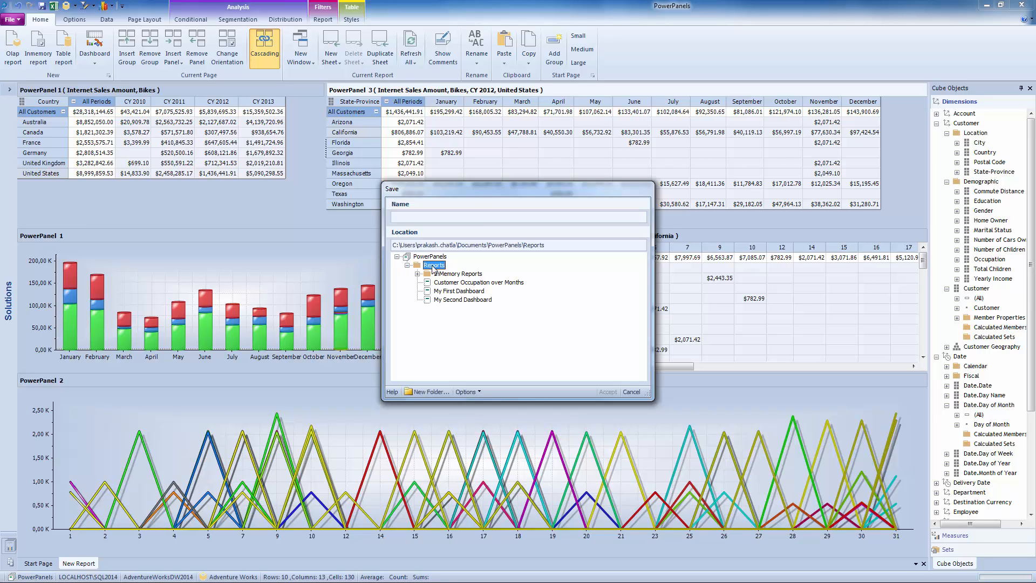
{"action": "left_click", "coordinate": [443, 218]}
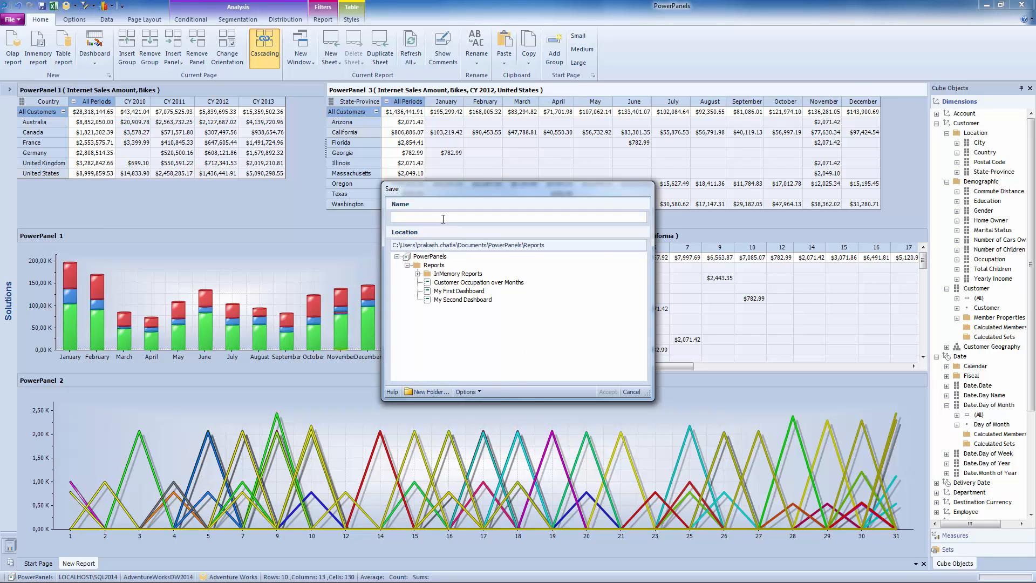
{"action": "type", "text": "Customer internet sales report"}
{"action": "left_click", "coordinate": [432, 265]}
{"action": "left_click", "coordinate": [611, 393]}
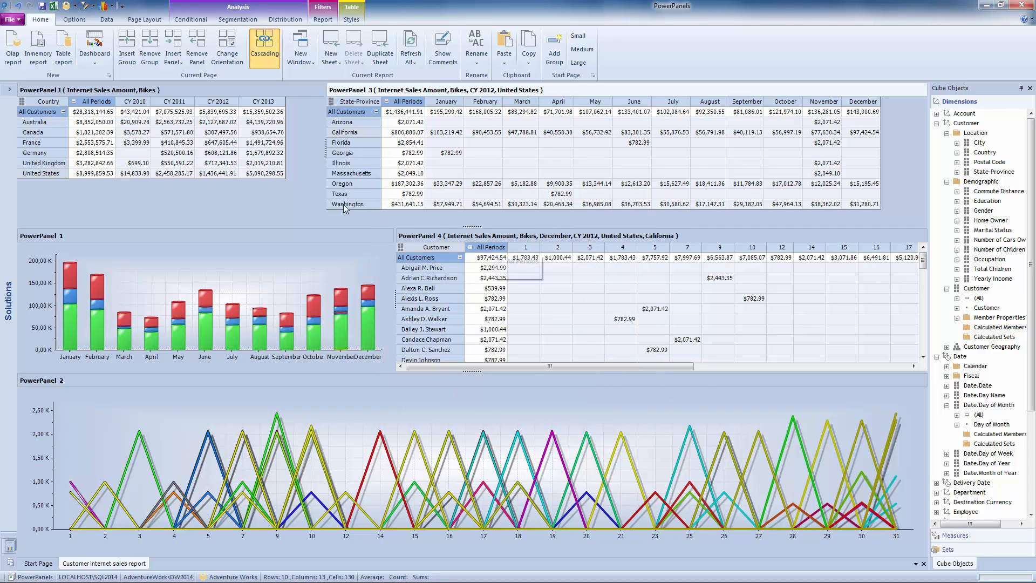
Close the report and reopen Customer internet sales report from the Reports folder in the Solutions tree.
{"action": "left_click", "coordinate": [9, 91]}
{"action": "left_click", "coordinate": [9, 91]}
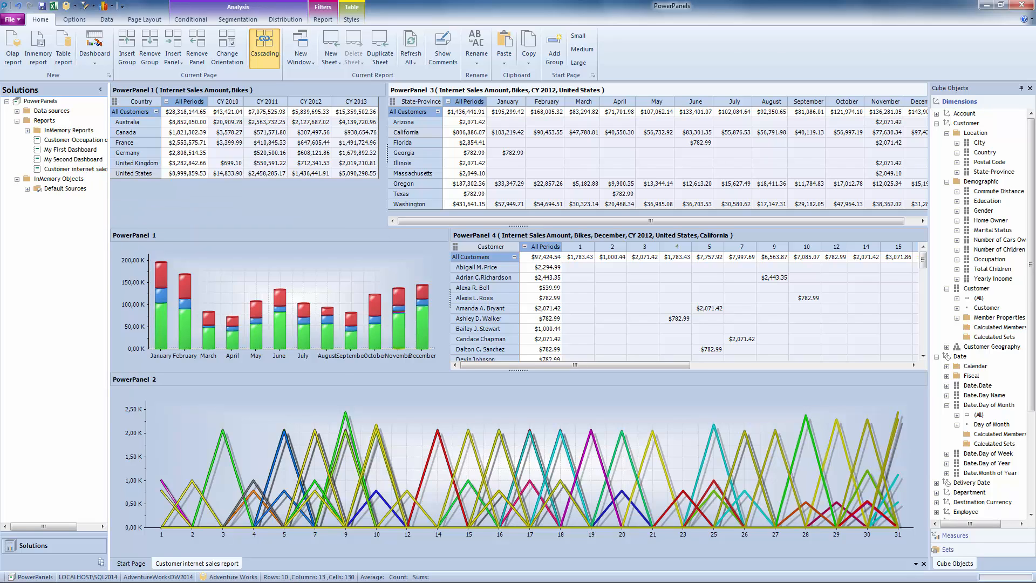
{"action": "left_click", "coordinate": [924, 563]}
{"action": "left_click", "coordinate": [1030, 88]}
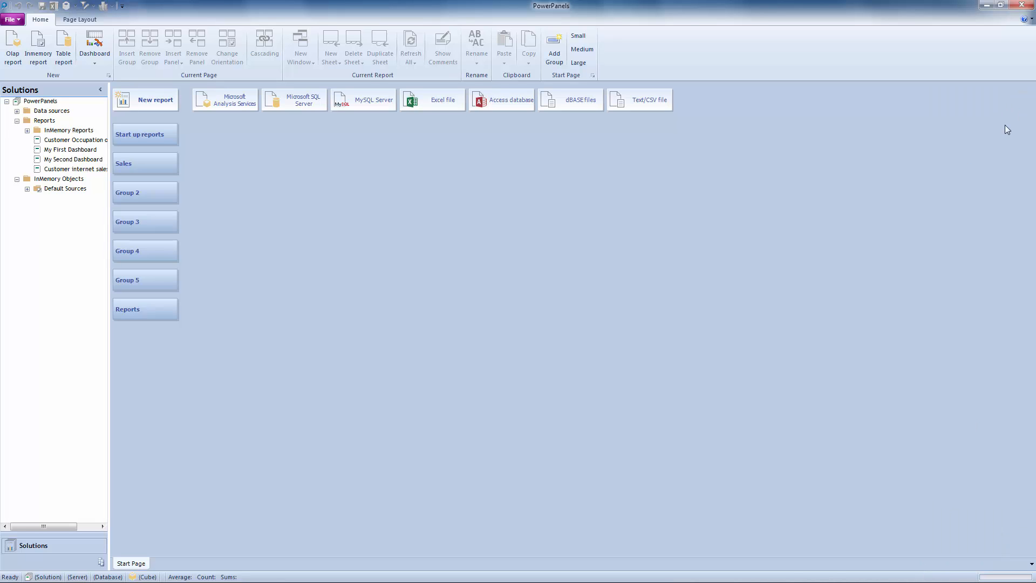
{"action": "double_click", "coordinate": [70, 172]}
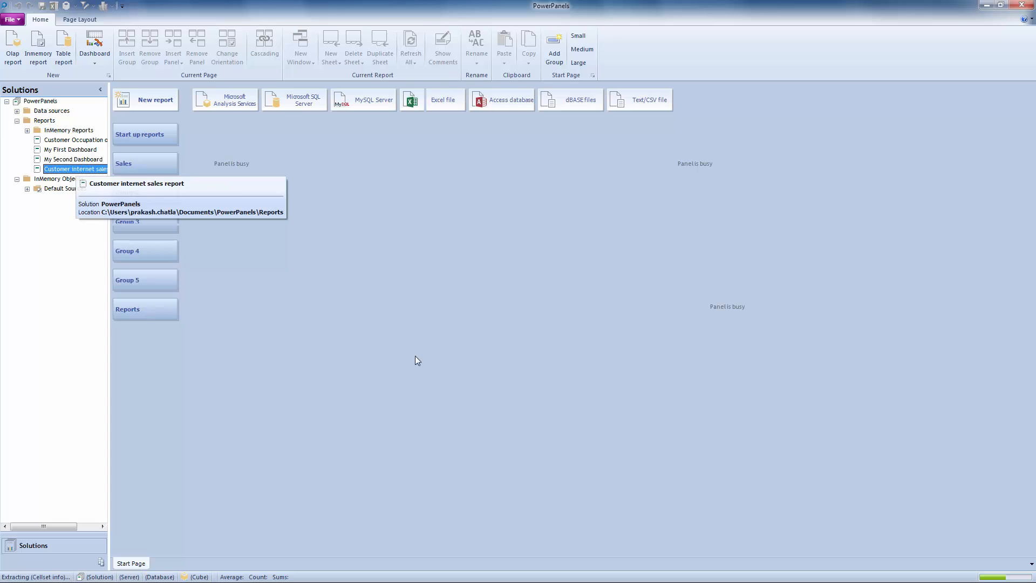